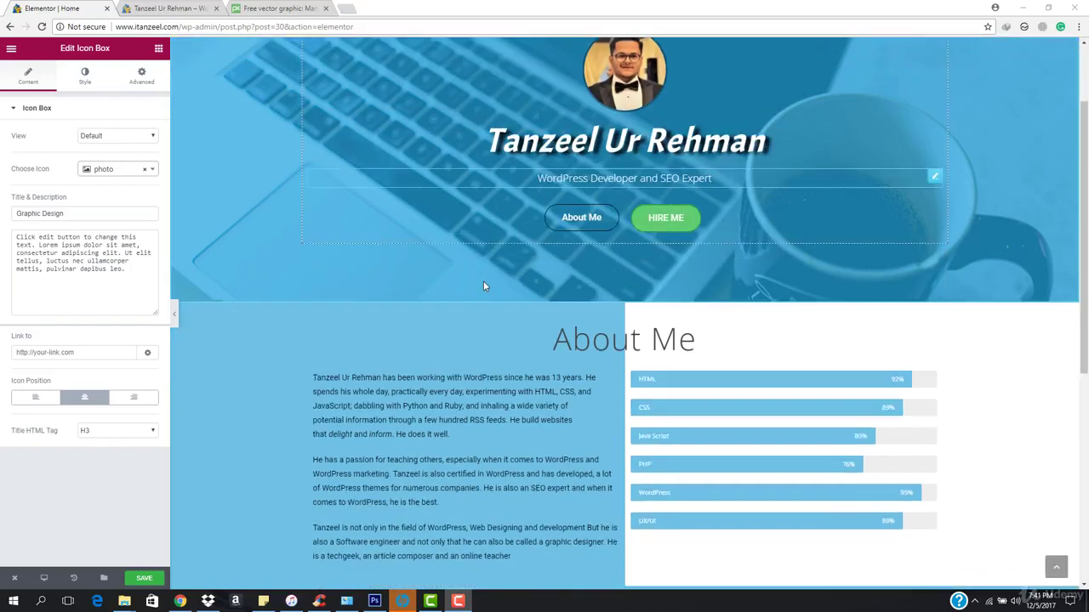
pyautogui.scroll(-5, 484, 286)
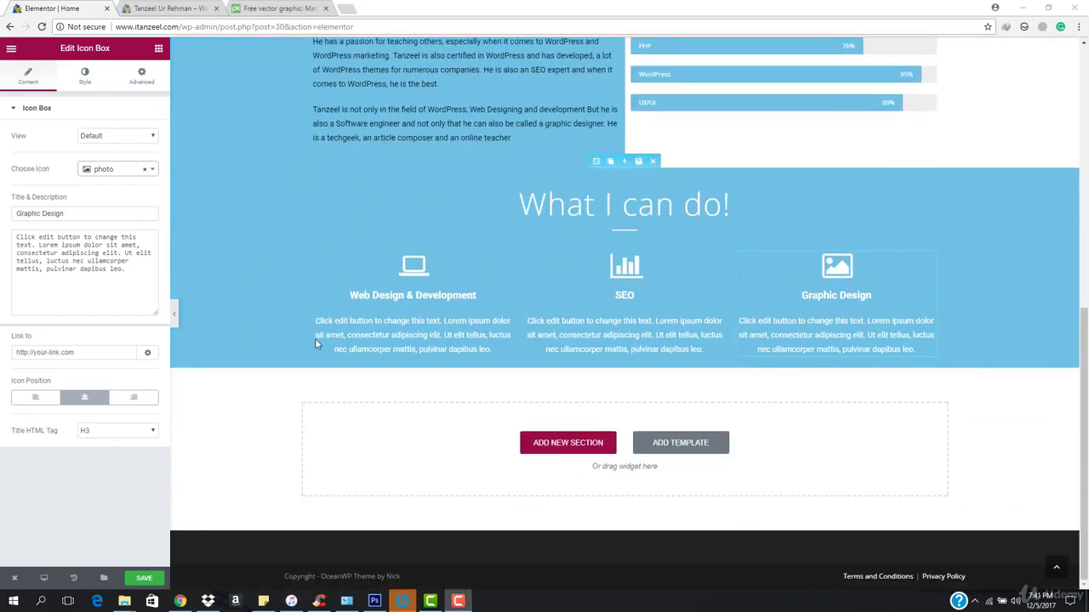
# Select the 'What I can do!' section, preview the page with the panel hidden, then restore the panel.
pyautogui.click(595, 163)
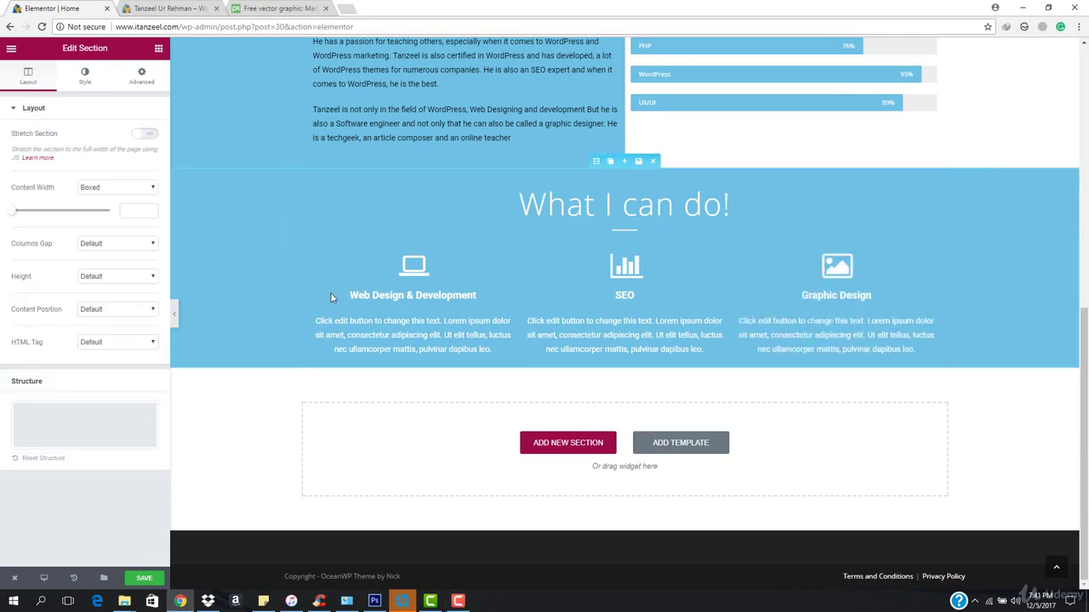
pyautogui.scroll(2, 319, 280)
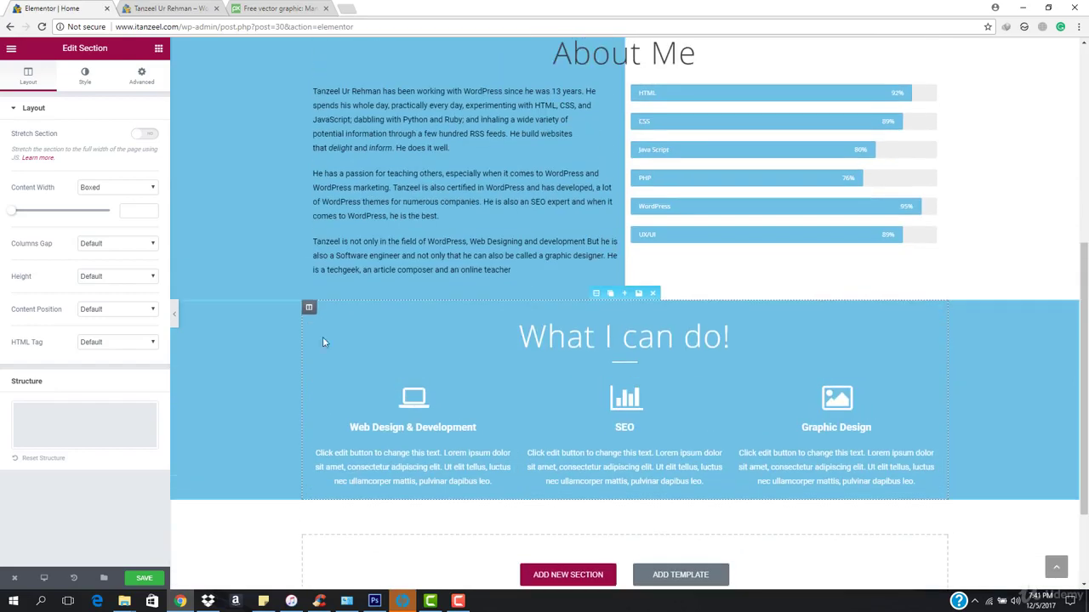
pyautogui.click(175, 317)
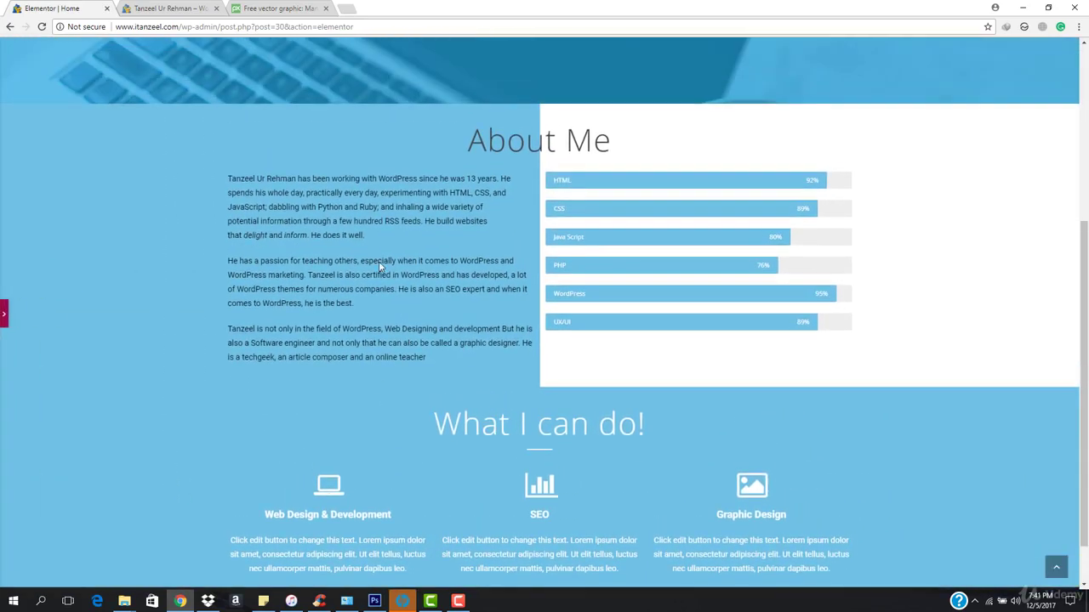
pyautogui.scroll(-1, 316, 326)
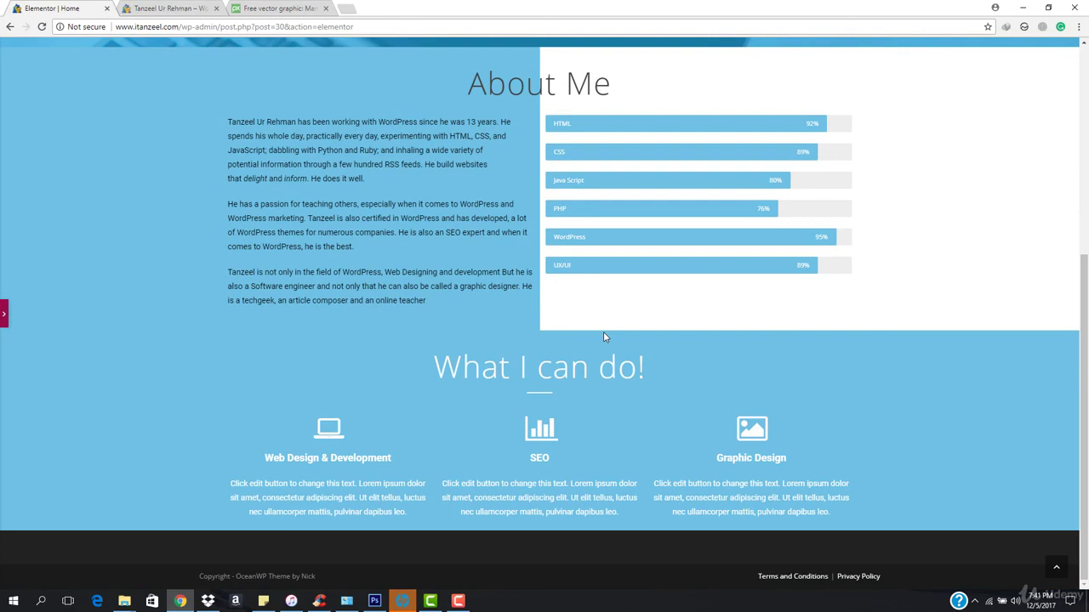
pyautogui.click(4, 316)
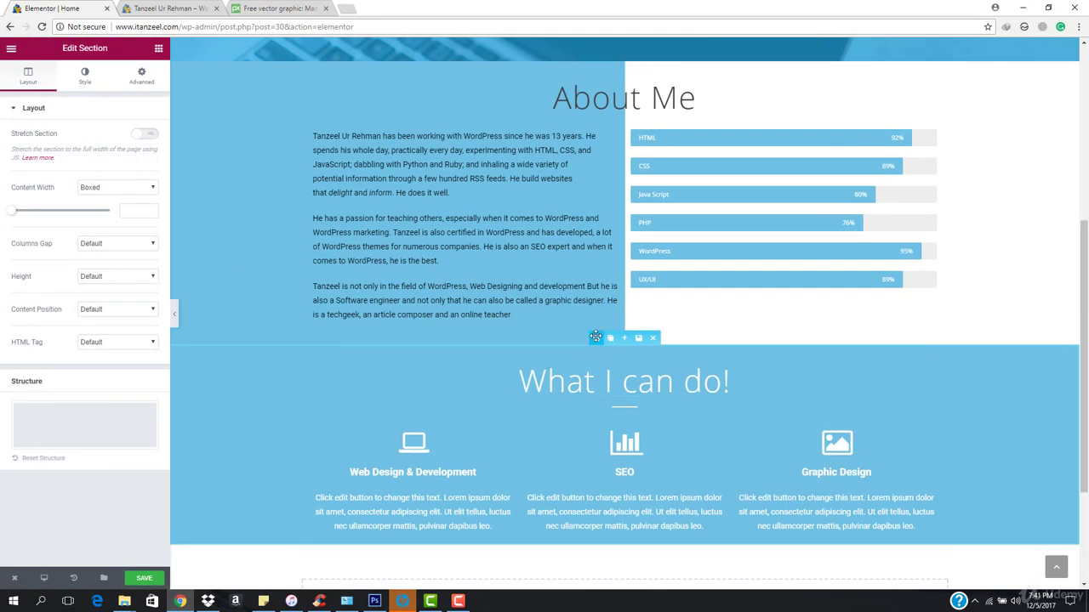
# Deepen the 'What I can do!' background to blue #36afe2 and preview the page full width.
pyautogui.click(85, 75)
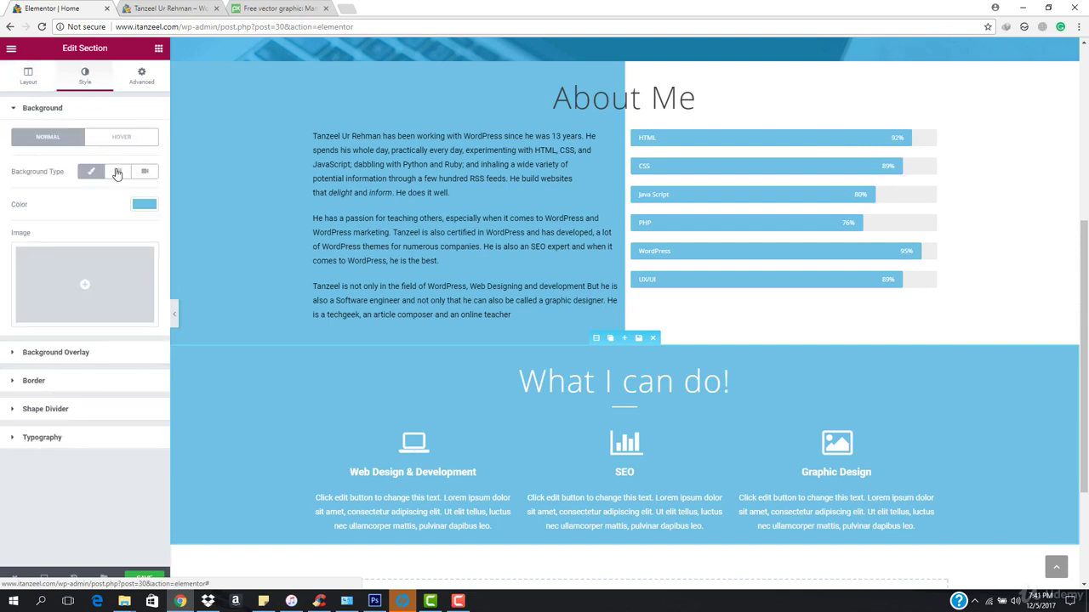
pyautogui.click(144, 204)
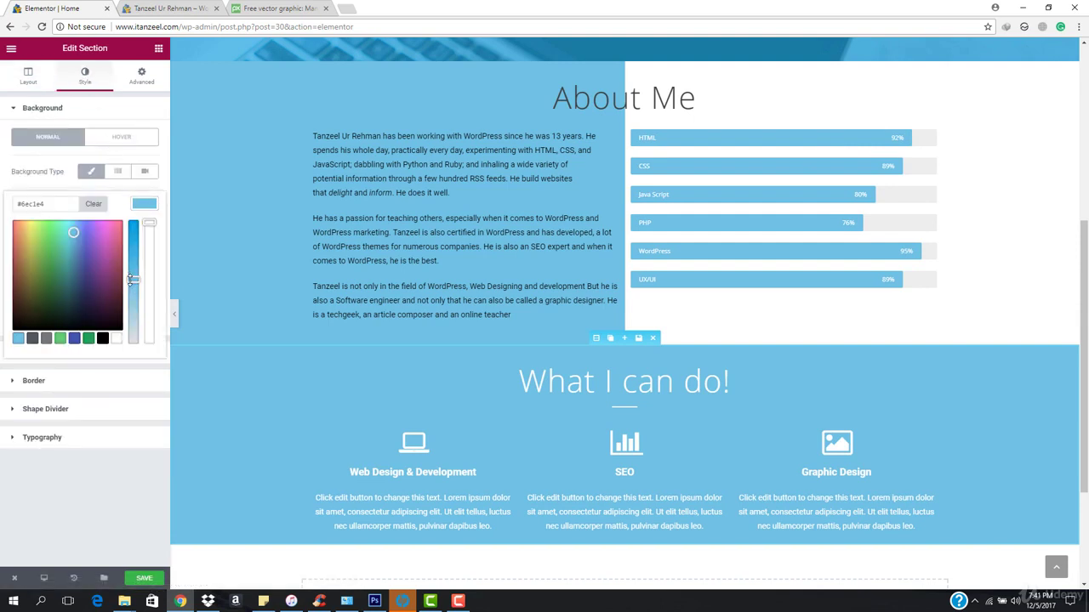
pyautogui.moveTo(132, 281); pyautogui.dragTo(132, 274)
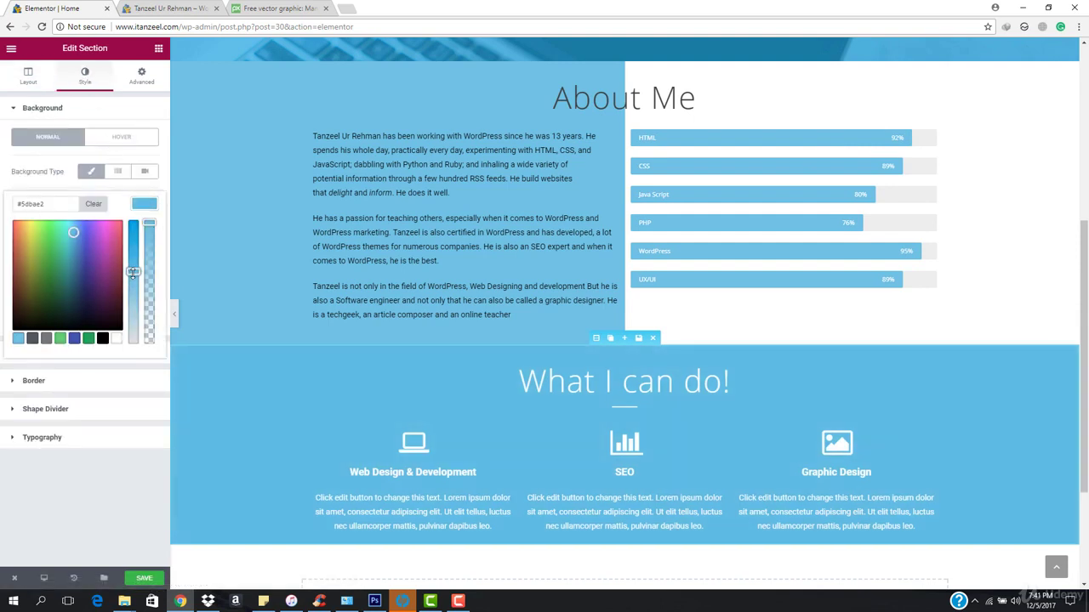
pyautogui.moveTo(133, 266); pyautogui.dragTo(133, 250)
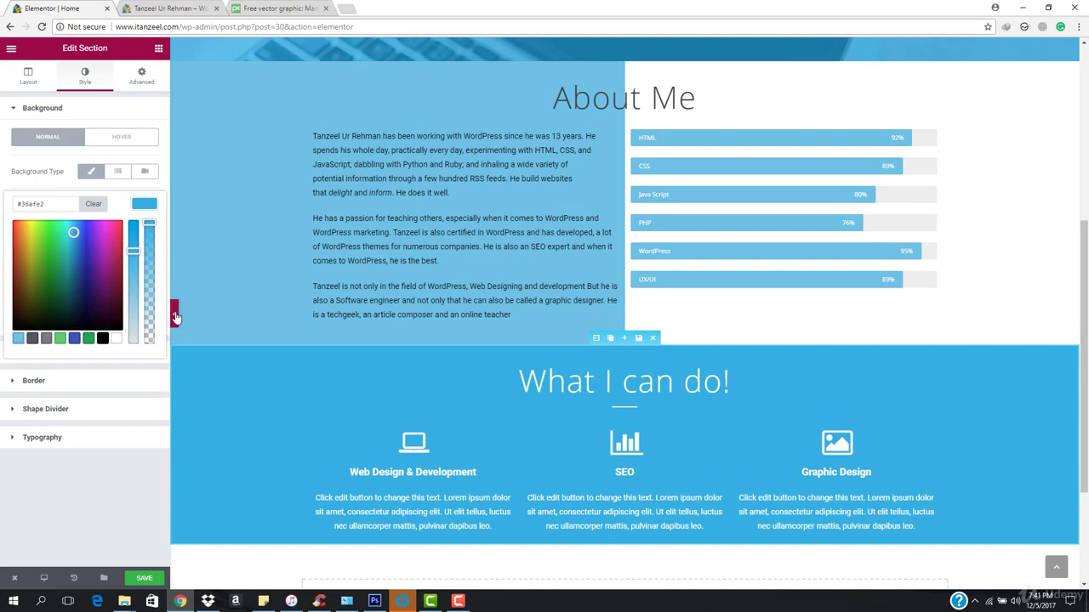
pyautogui.click(176, 316)
# Review the whole page preview top to bottom, then reopen the 'What I can do!' section settings.
pyautogui.scroll(1, 345, 274)
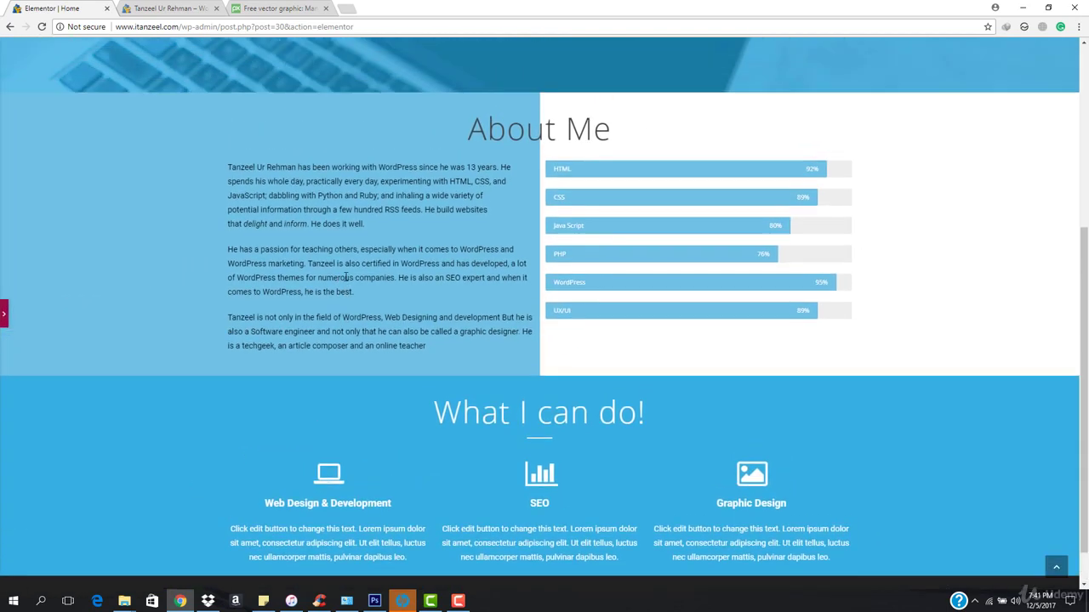
pyautogui.scroll(2, 348, 274)
pyautogui.scroll(2, 347, 274)
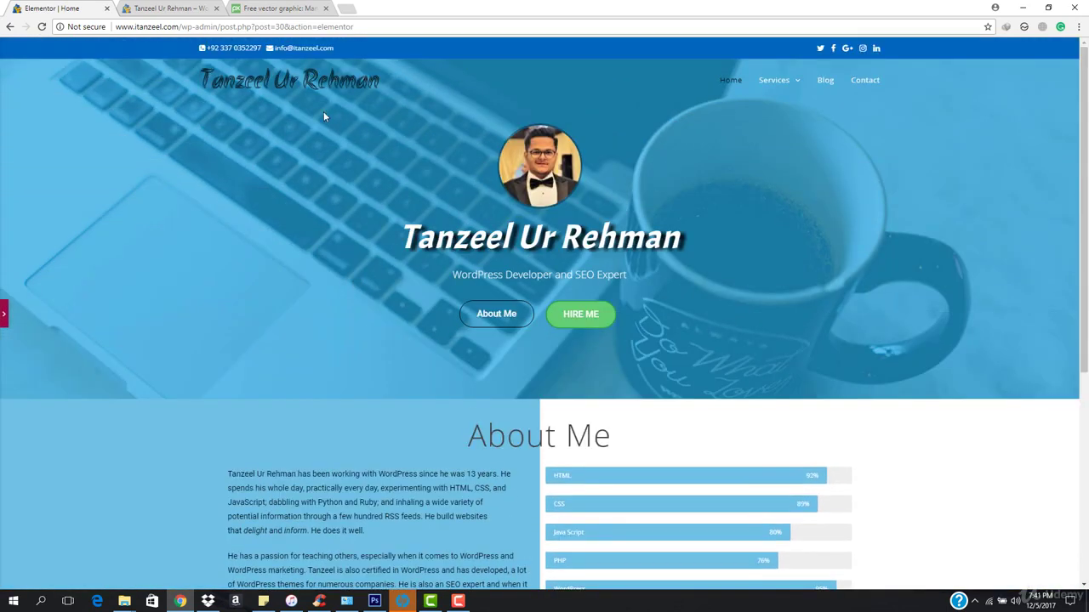
pyautogui.scroll(-1, 398, 225)
pyautogui.scroll(-3, 398, 225)
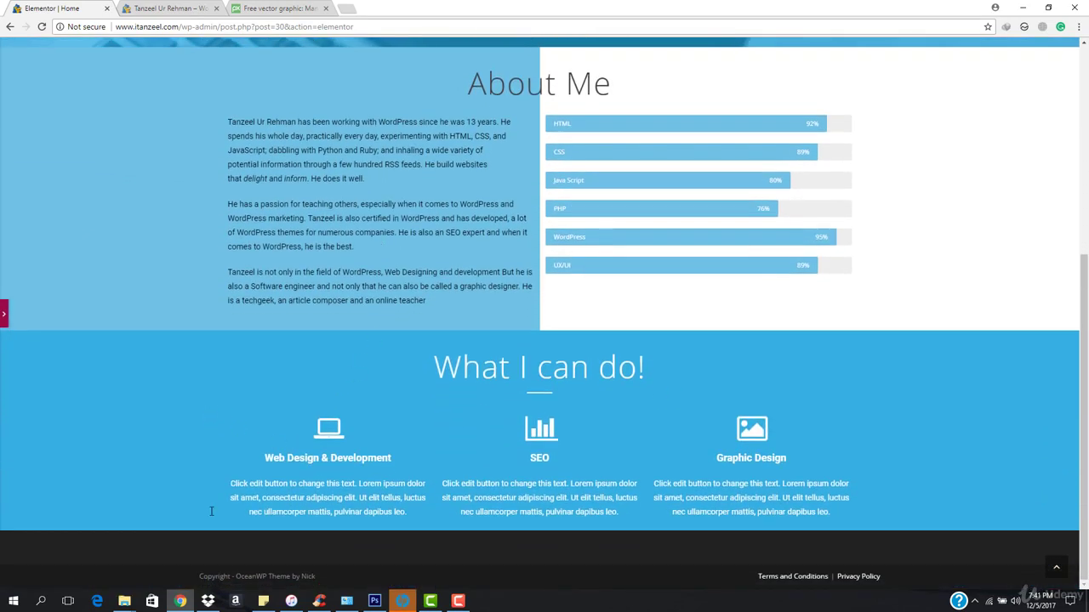
pyautogui.click(4, 315)
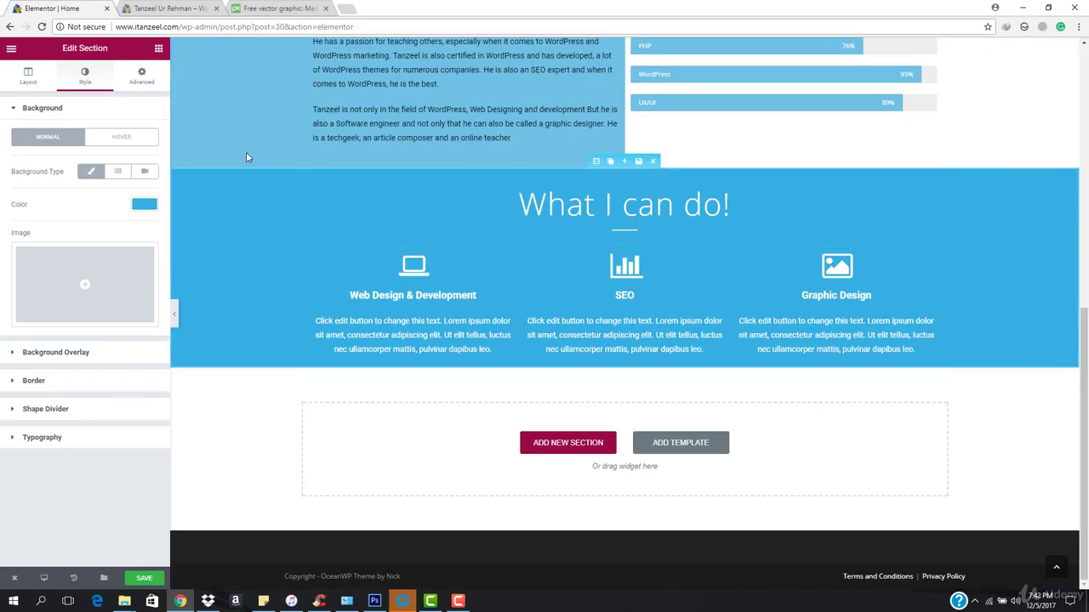
# Give the section a light blue #6ec1e4 hover background and save the page.
pyautogui.click(121, 139)
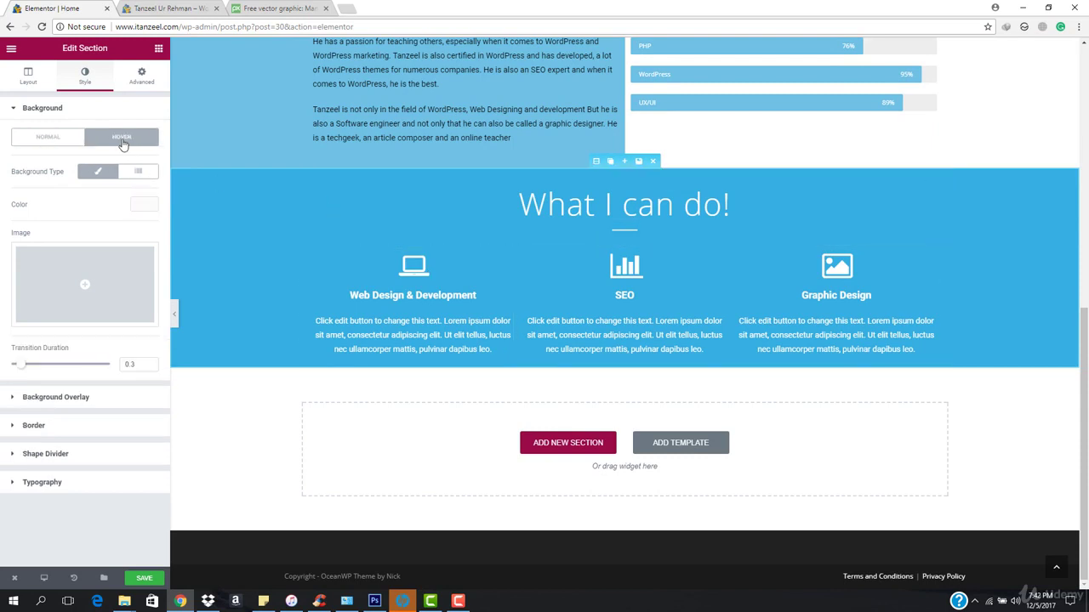
pyautogui.click(143, 206)
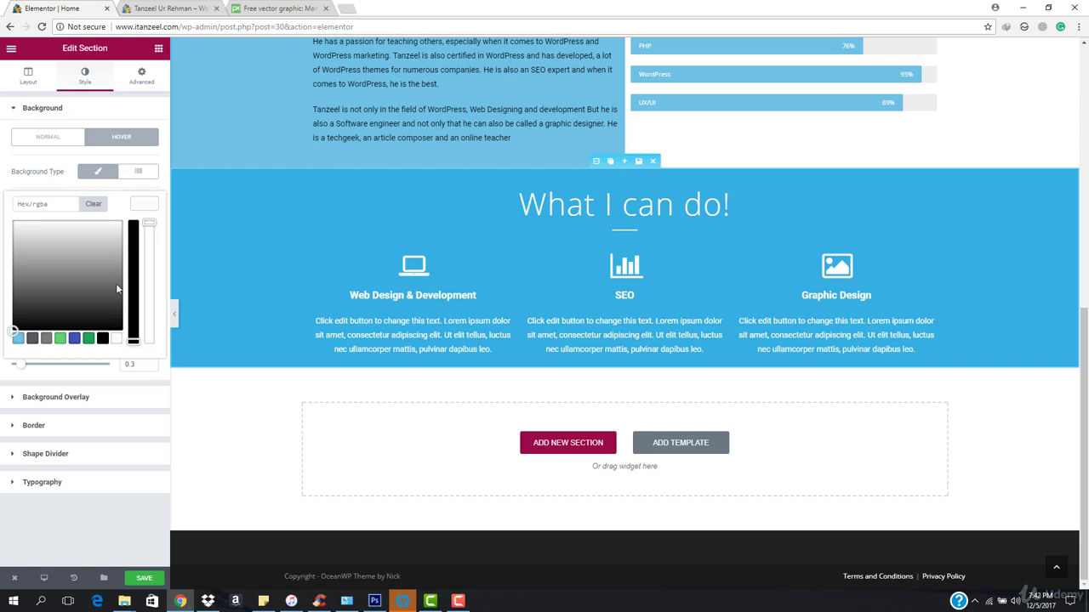
pyautogui.click(18, 338)
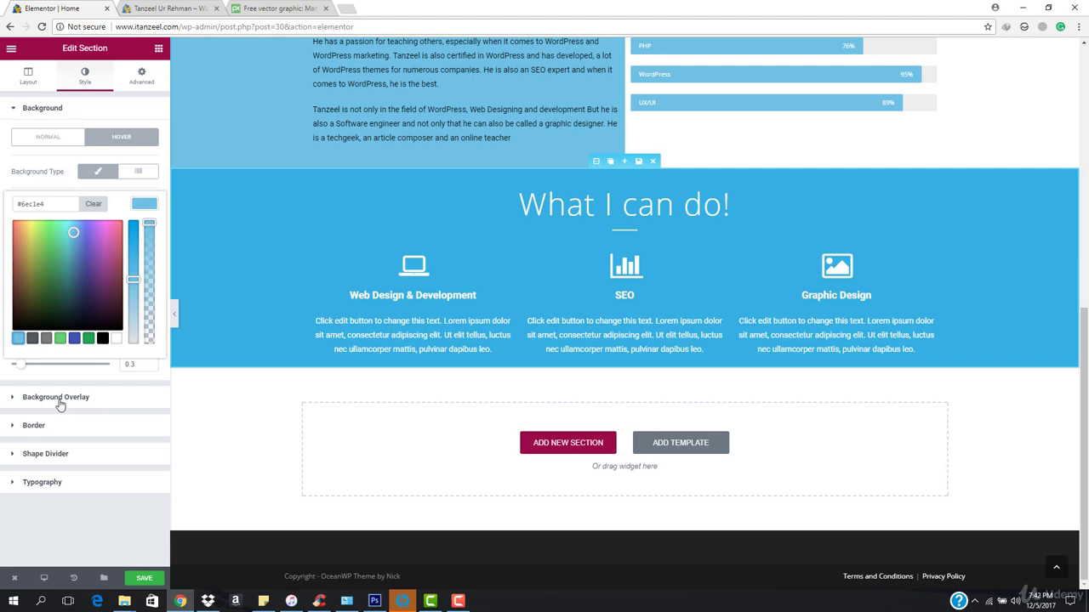
pyautogui.click(145, 578)
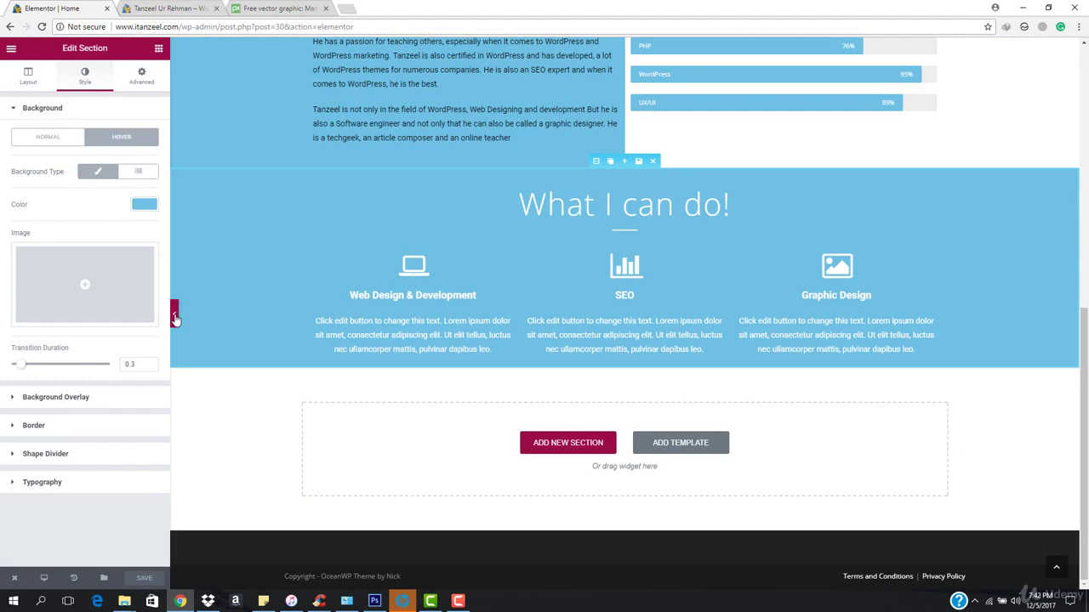
# Preview the saved page full width and check the section's light blue hover effect.
pyautogui.click(176, 318)
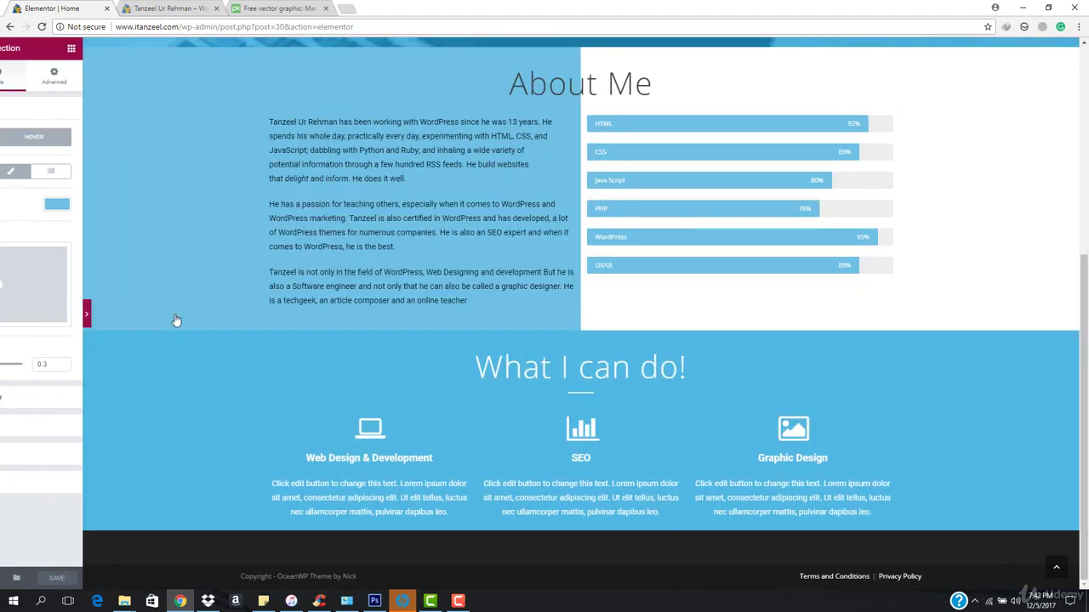
pyautogui.scroll(3, 164, 251)
pyautogui.scroll(-3, 178, 229)
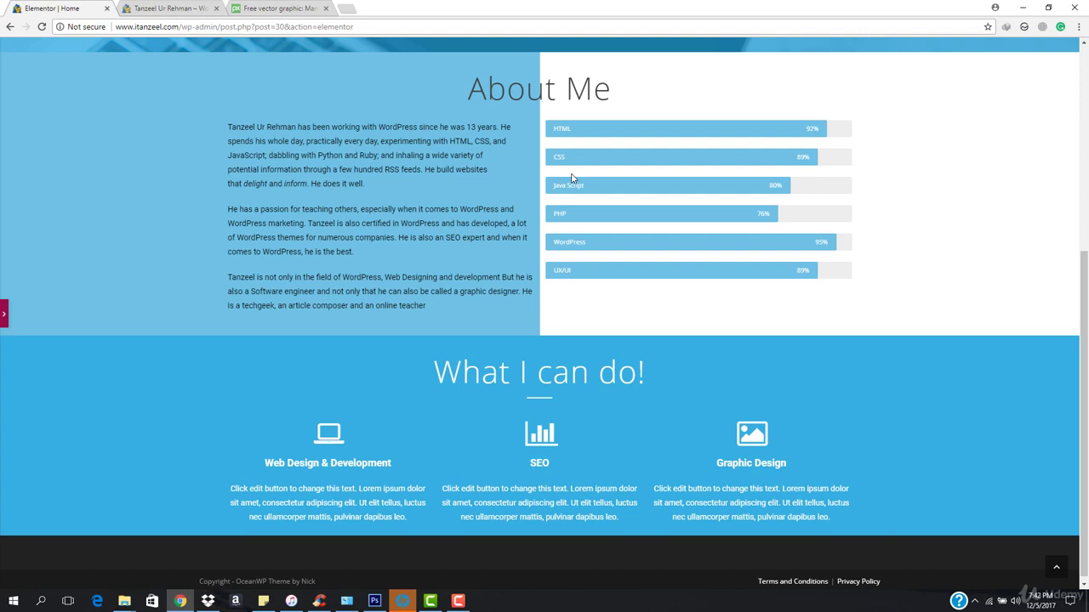
pyautogui.scroll(-1, 661, 193)
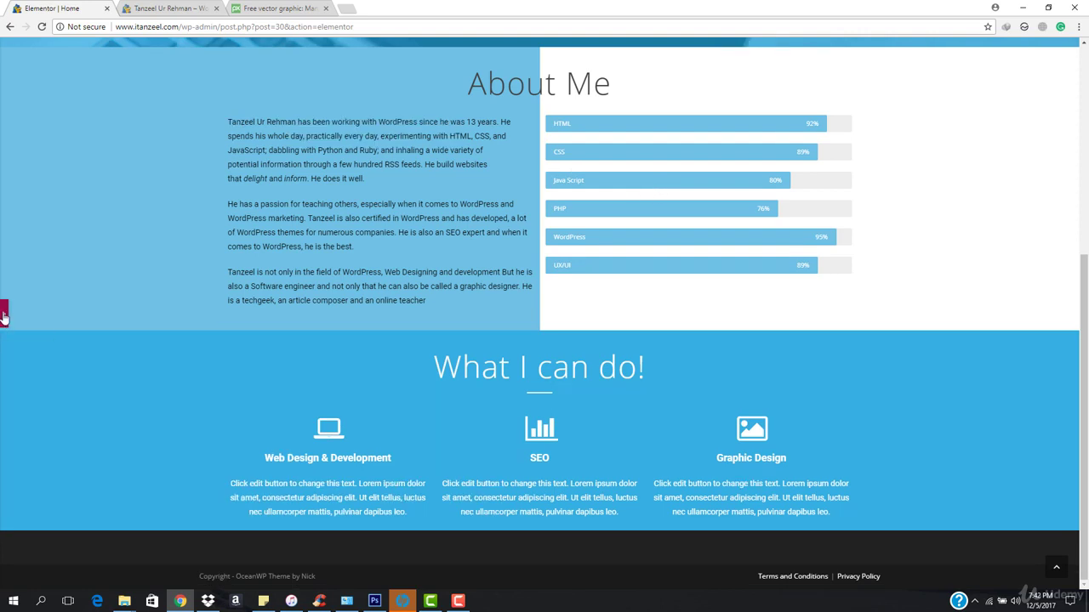
# Try black and grey hover colours, then clear the section's hover background and preview.
pyautogui.click(4, 313)
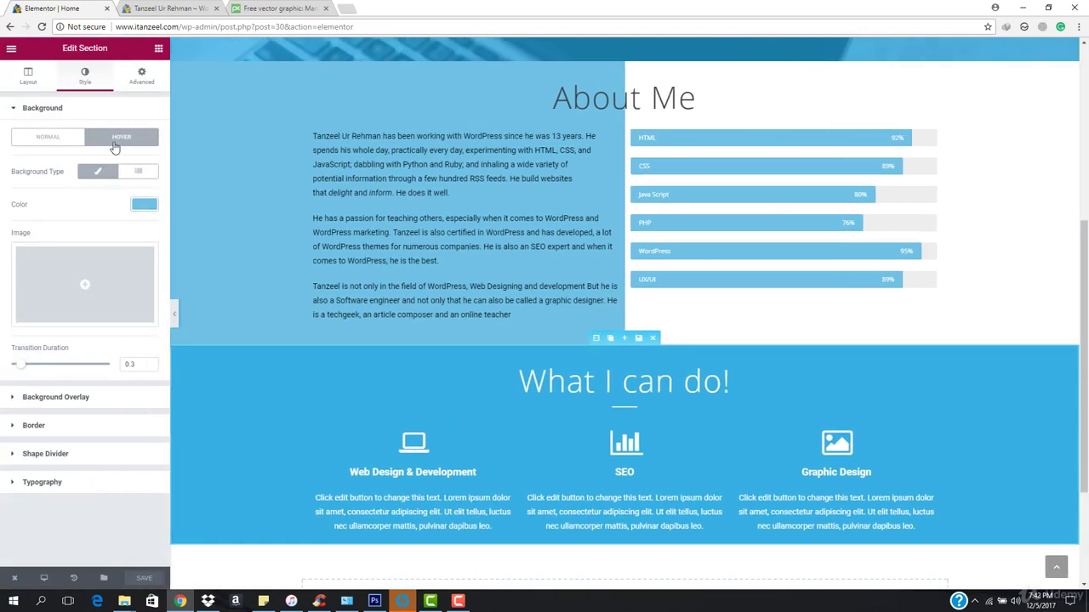
pyautogui.click(144, 206)
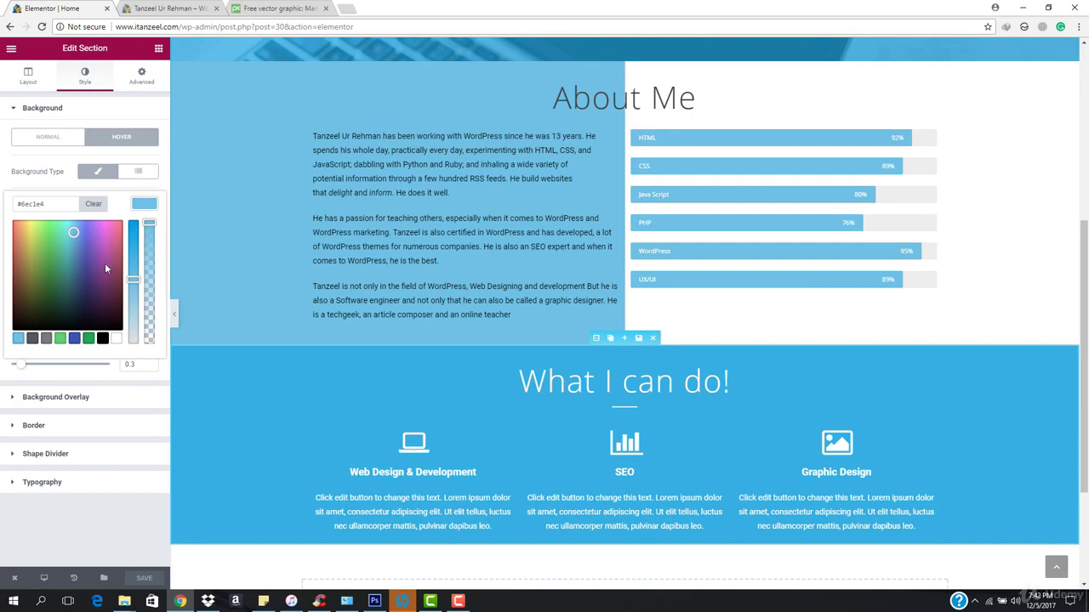
pyautogui.click(101, 338)
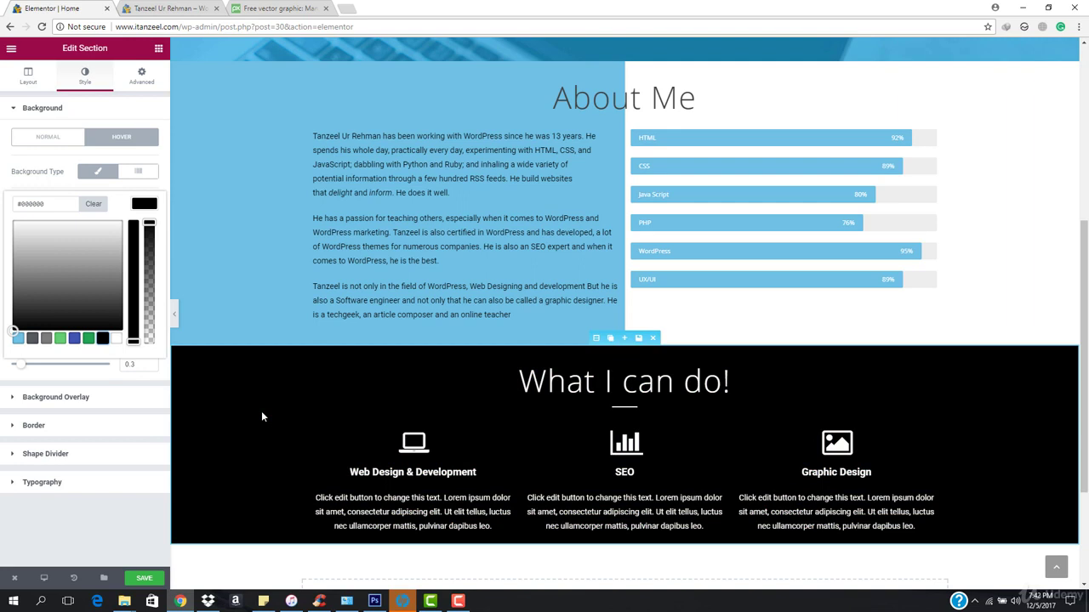
pyautogui.click(34, 294)
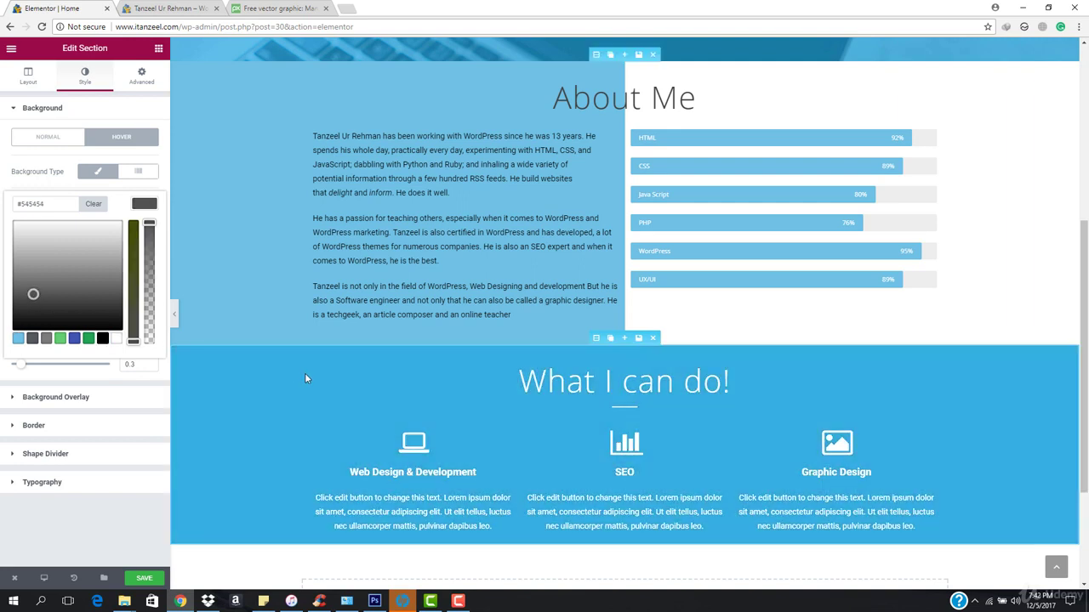
pyautogui.click(43, 276)
pyautogui.click(21, 304)
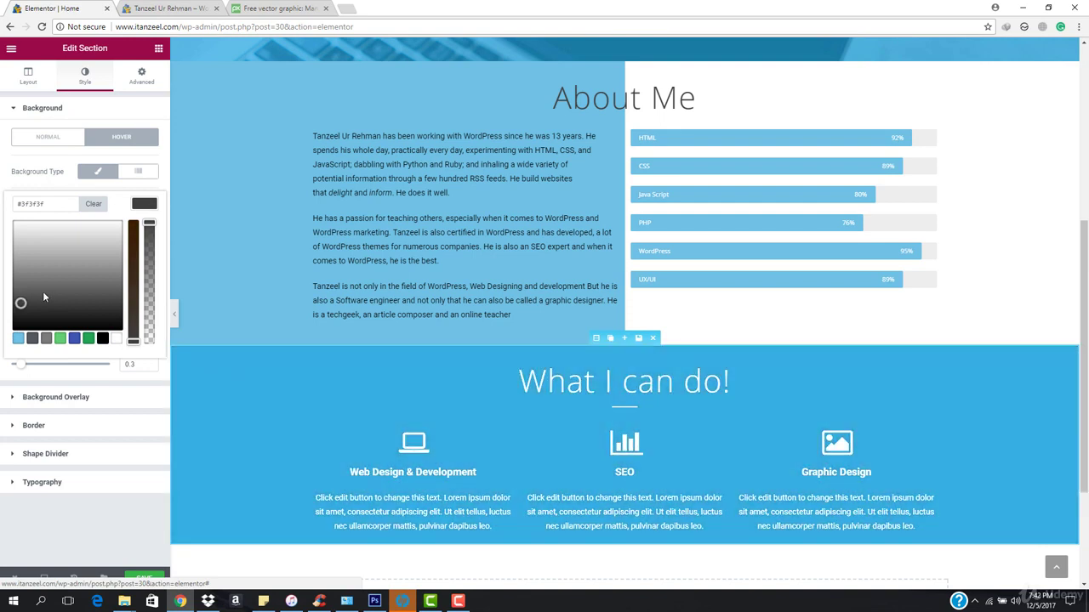
pyautogui.click(41, 273)
pyautogui.click(37, 251)
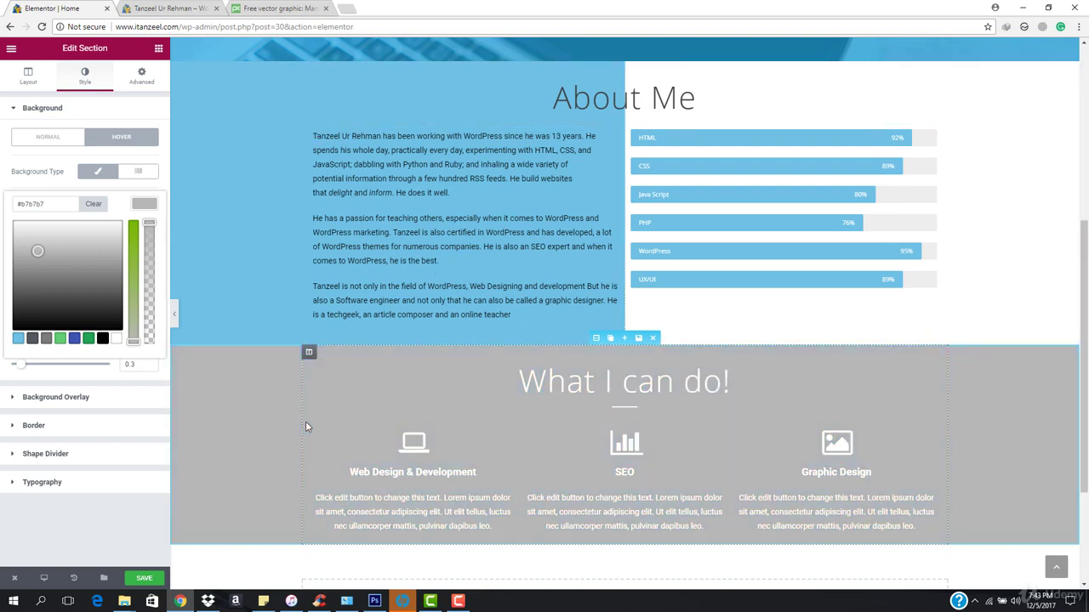
pyautogui.click(20, 339)
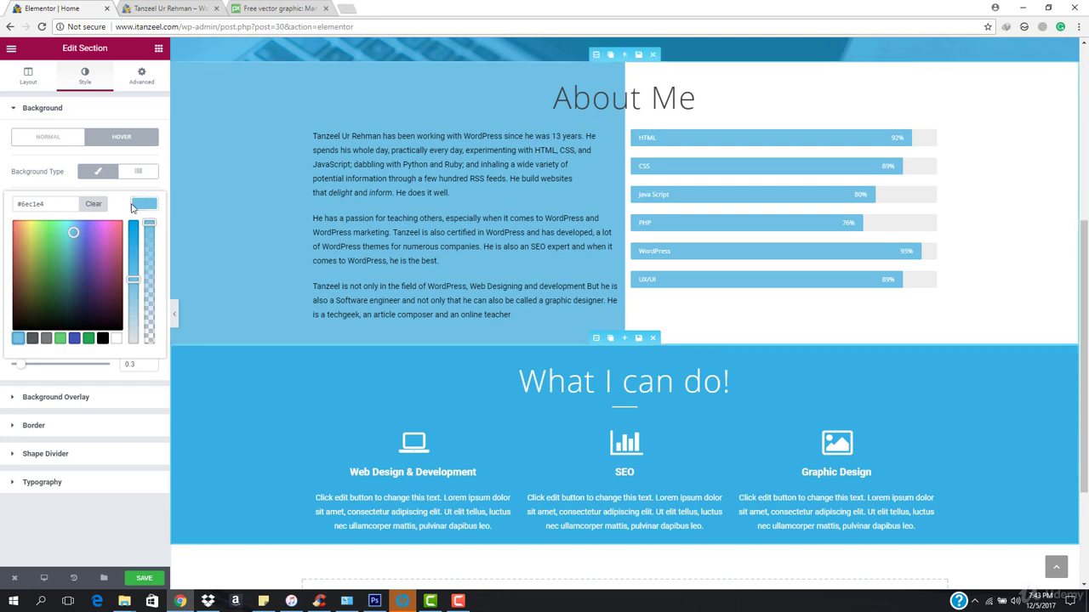
pyautogui.click(93, 204)
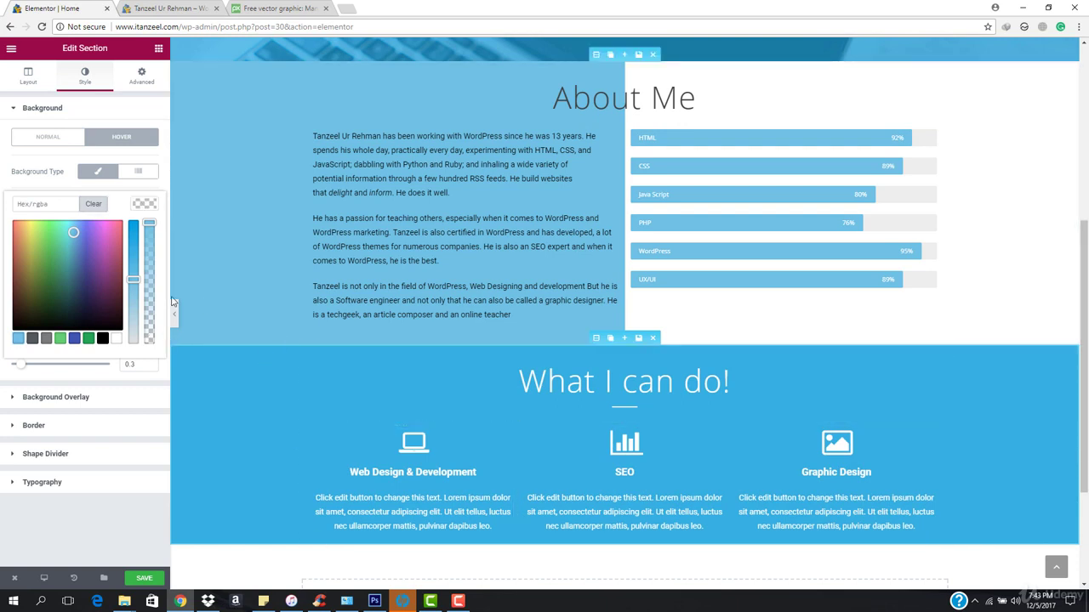
pyautogui.click(174, 314)
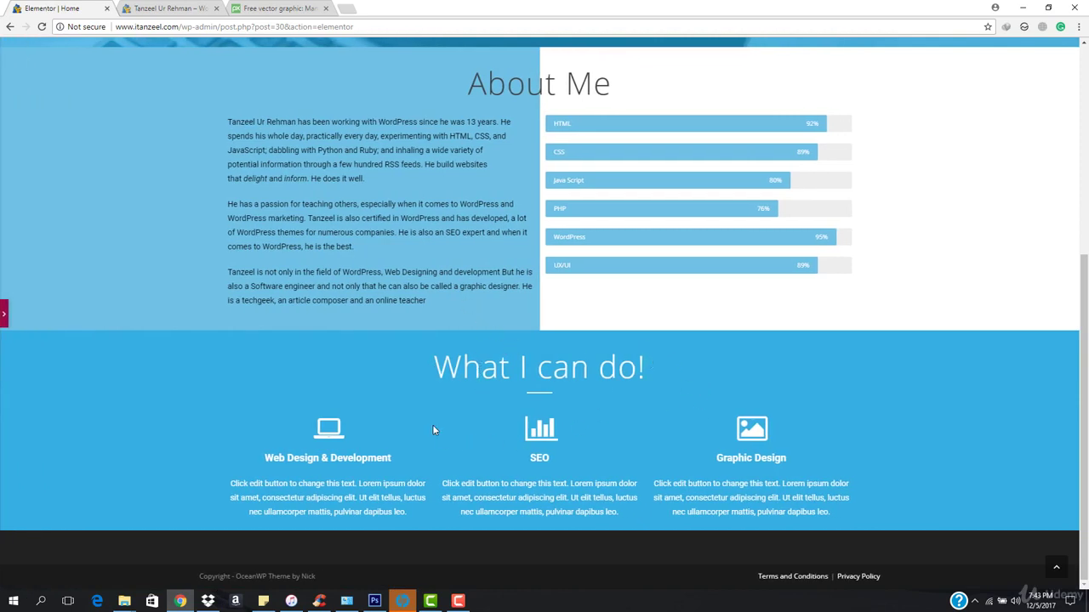
pyautogui.scroll(4, 464, 417)
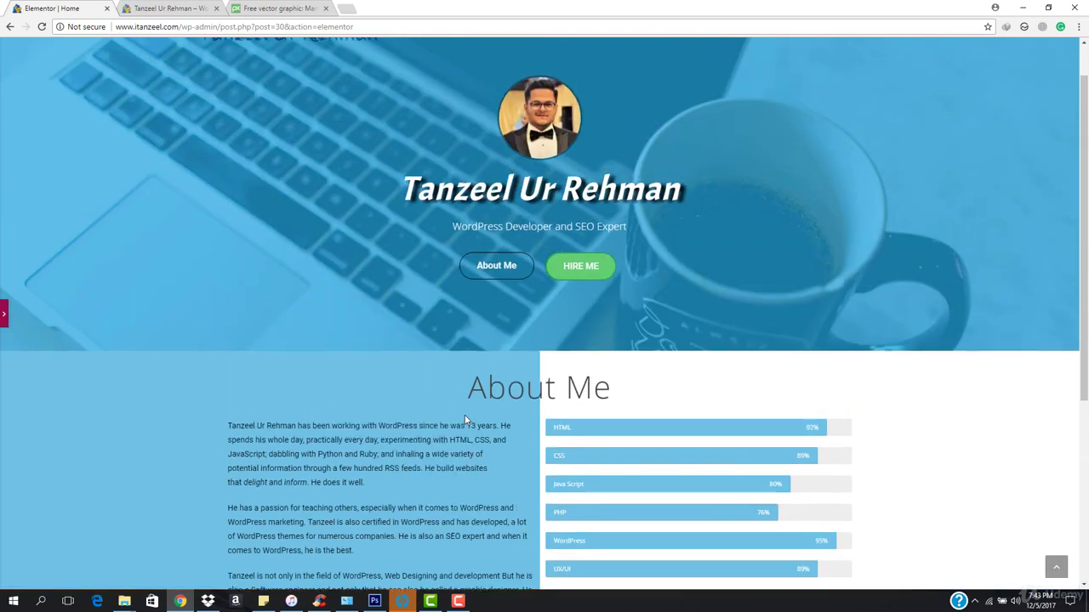
pyautogui.scroll(-5, 465, 415)
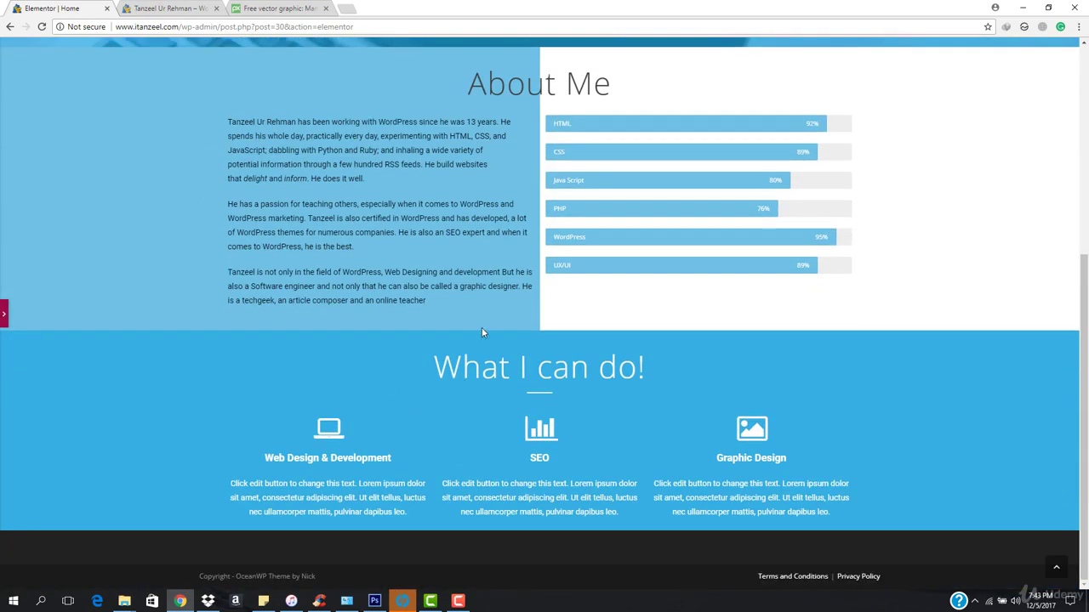
pyautogui.moveTo(439, 372); pyautogui.dragTo(774, 377)
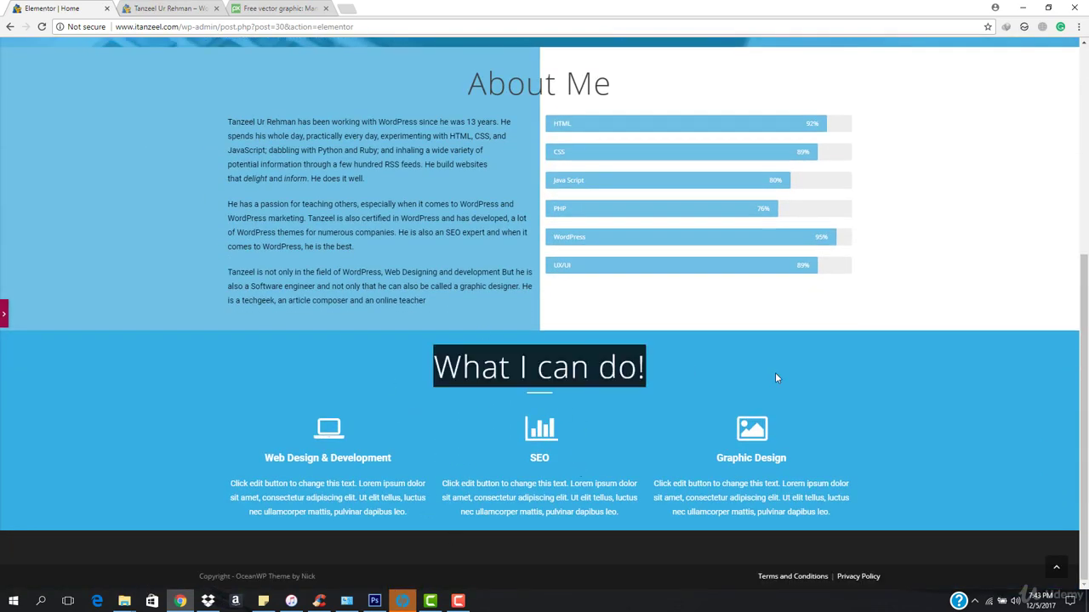
pyautogui.click(775, 377)
pyautogui.scroll(5, 554, 380)
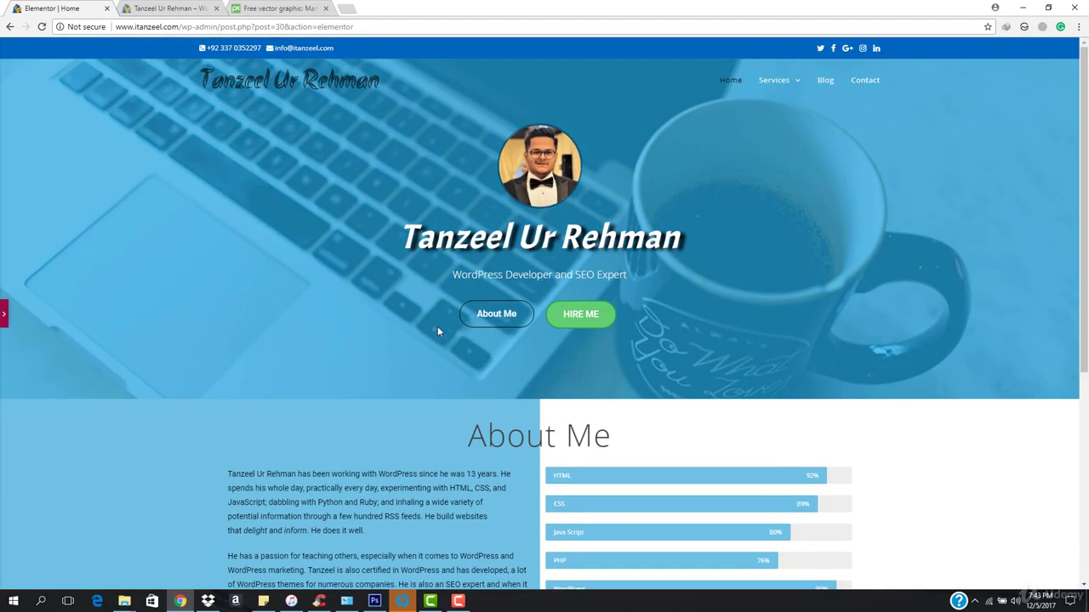
pyautogui.scroll(-2, 459, 336)
pyautogui.scroll(-3, 421, 378)
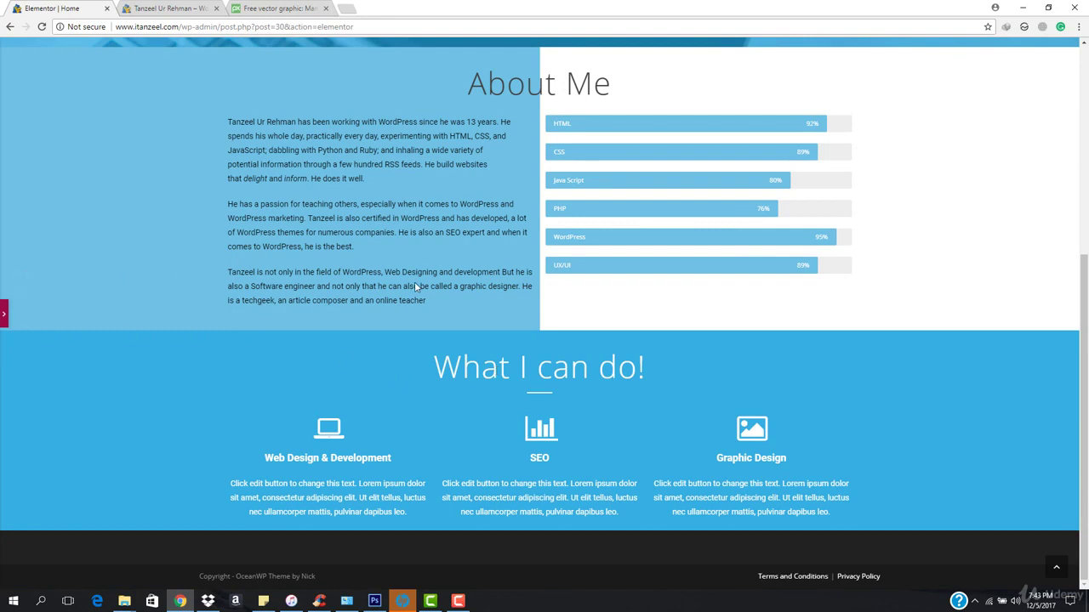
# Add a new single-column section below the 'What I can do!' section.
pyautogui.click(3, 313)
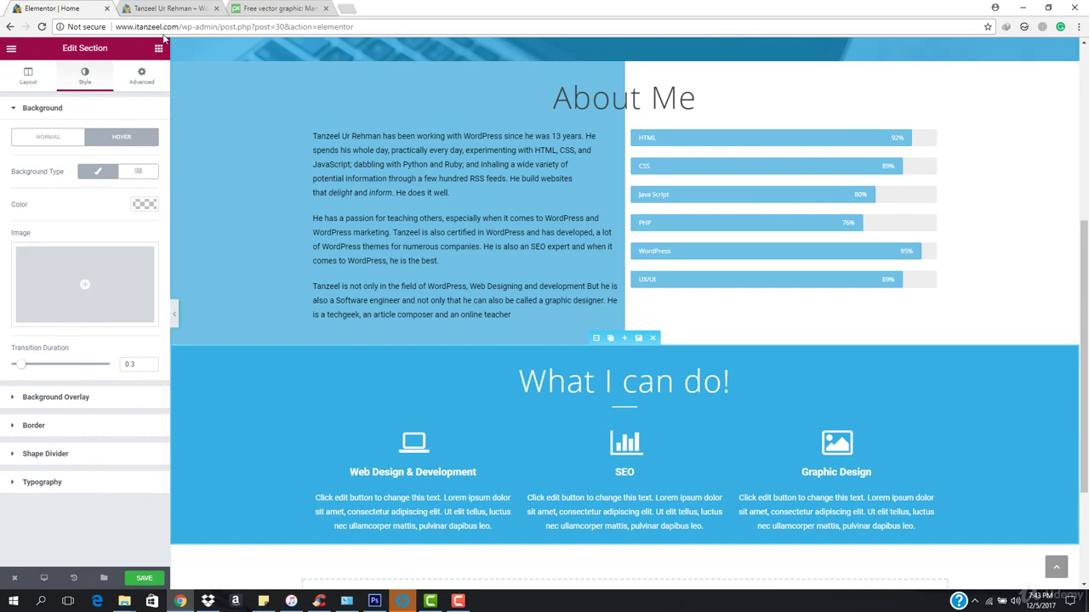
pyautogui.click(158, 49)
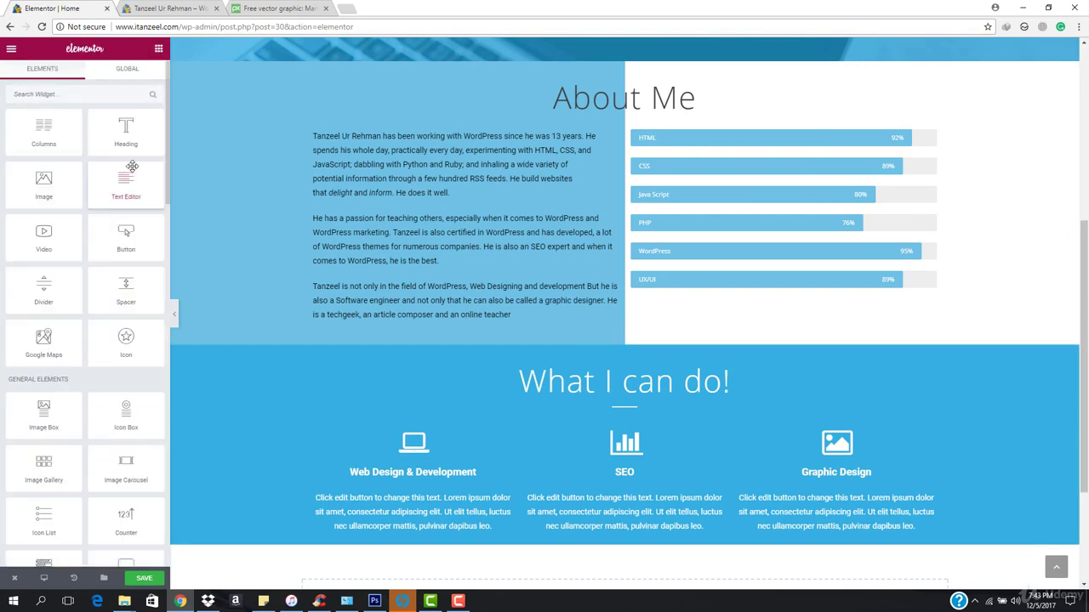
pyautogui.scroll(-2, 683, 339)
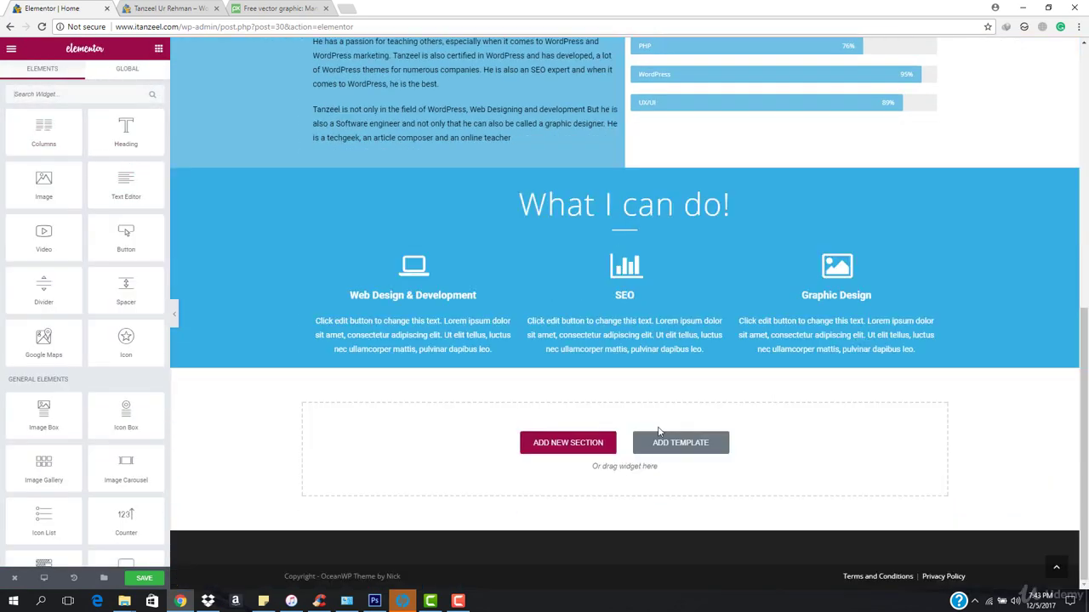
pyautogui.click(554, 445)
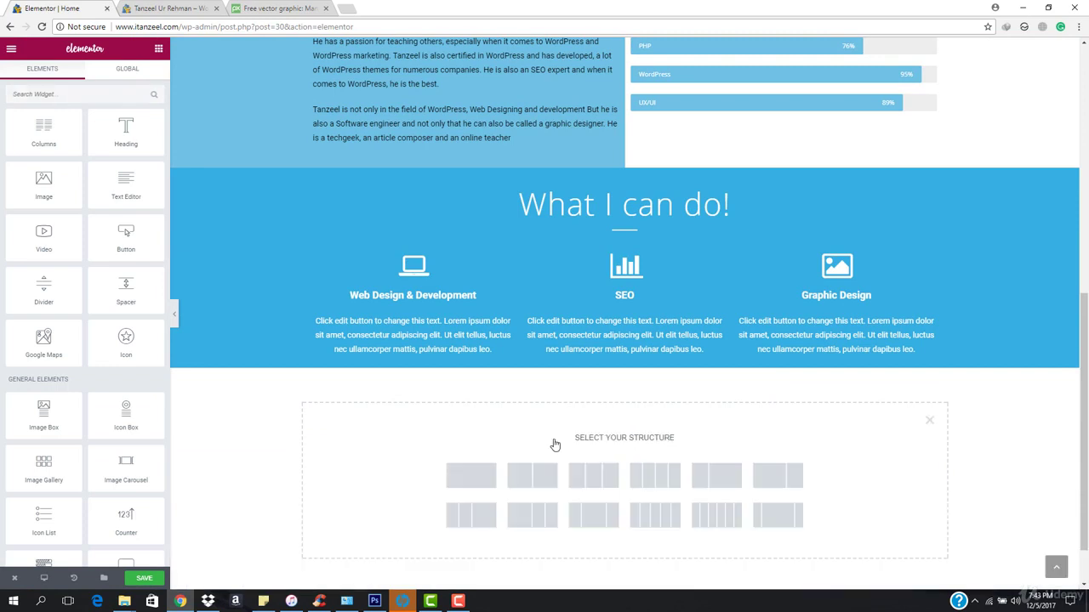
pyautogui.click(463, 481)
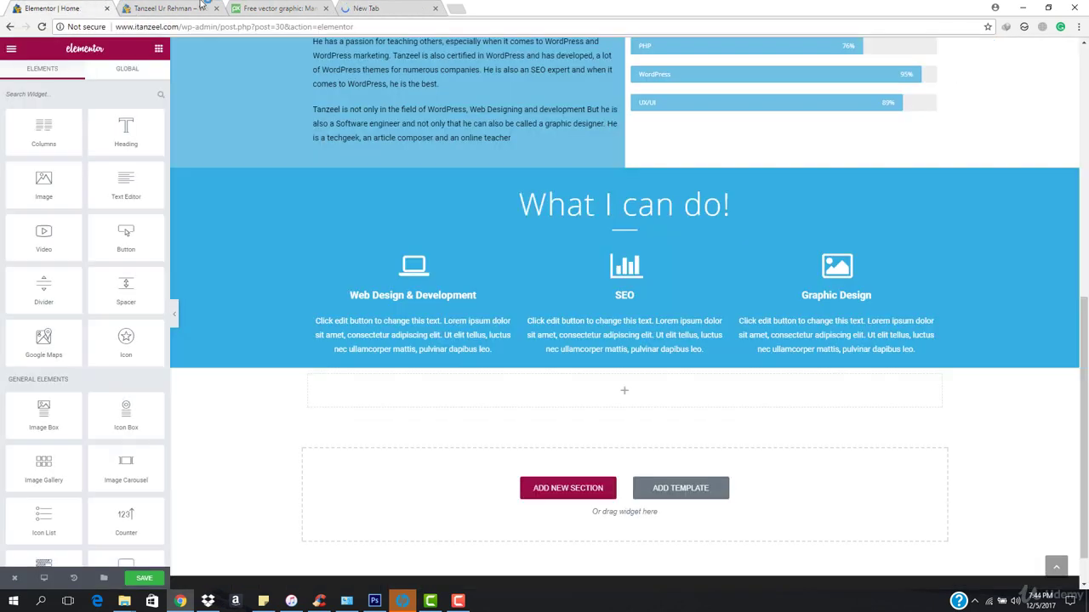
# Download the close-up laptop photo from Unsplash's Computer category and drag it into Photoshop.
pyautogui.hotkey('ctrl', '1')
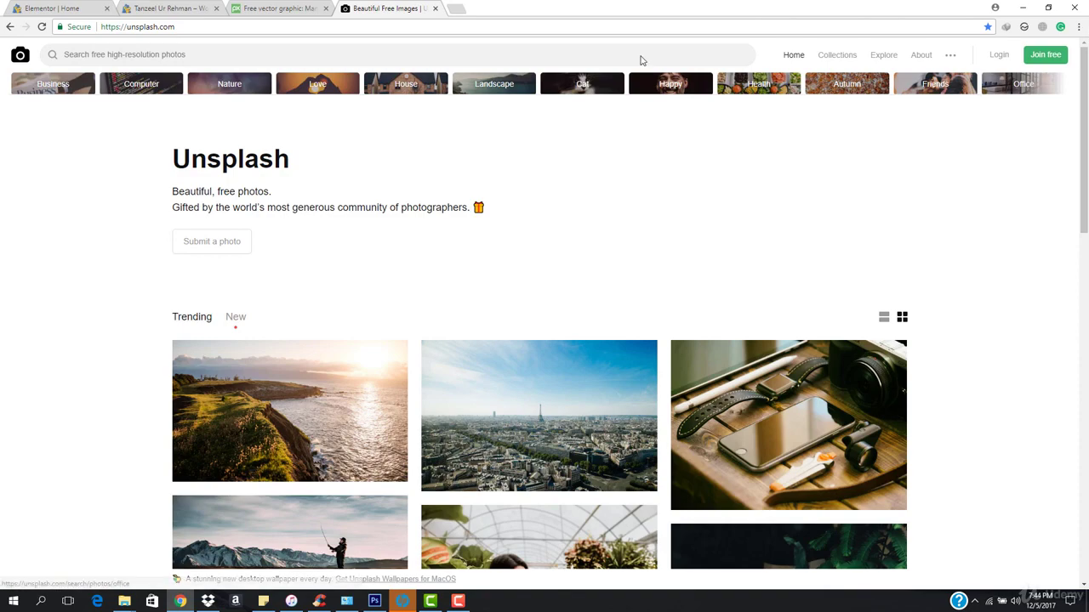
pyautogui.click(146, 85)
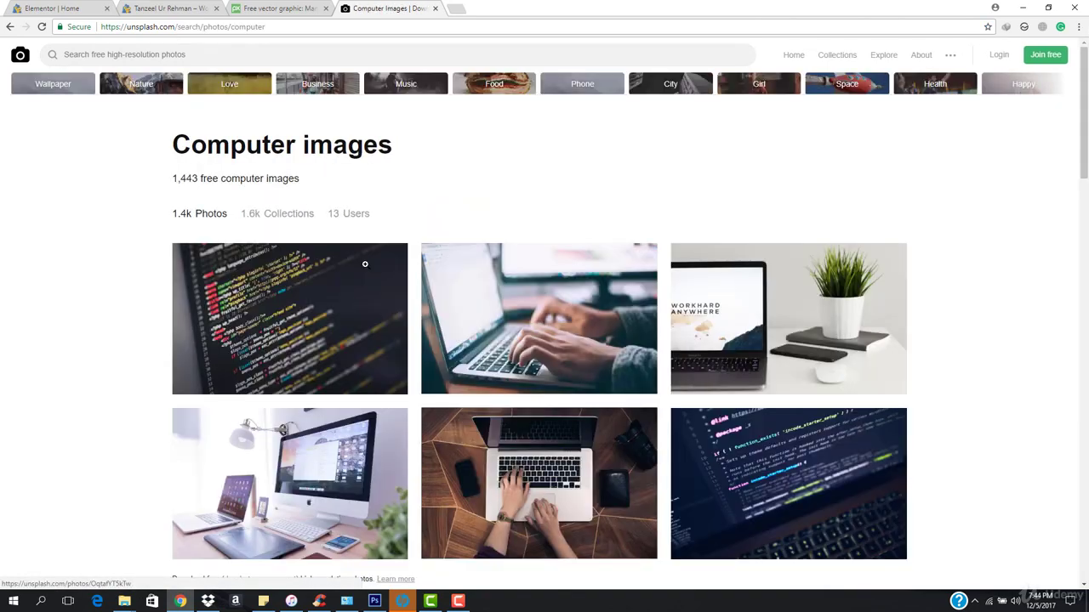
pyautogui.scroll(-3, 388, 341)
pyautogui.scroll(-2, 388, 340)
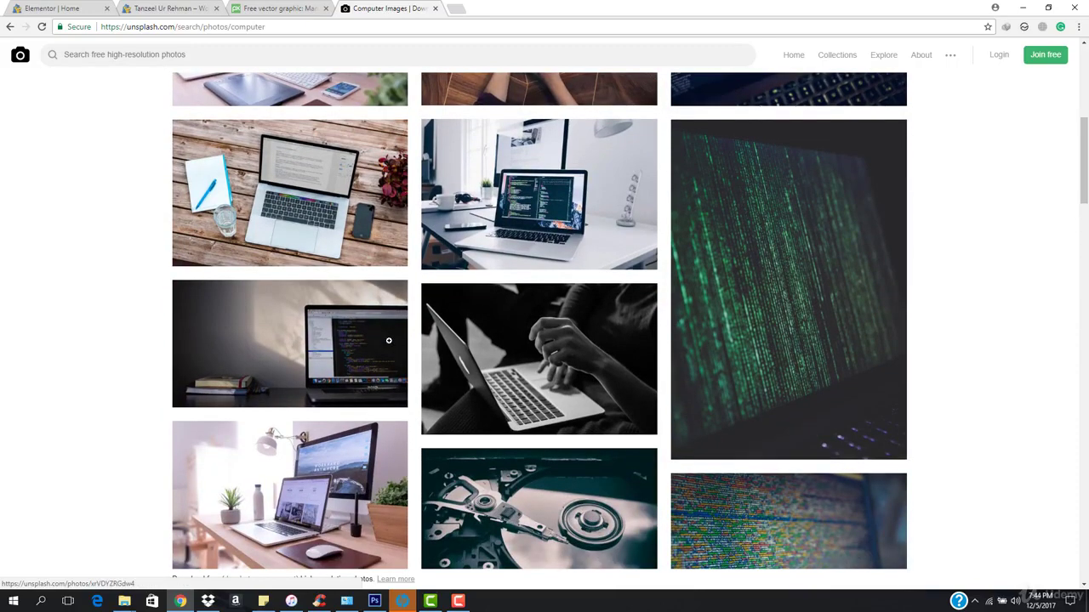
pyautogui.scroll(-2, 388, 340)
pyautogui.scroll(-1, 425, 341)
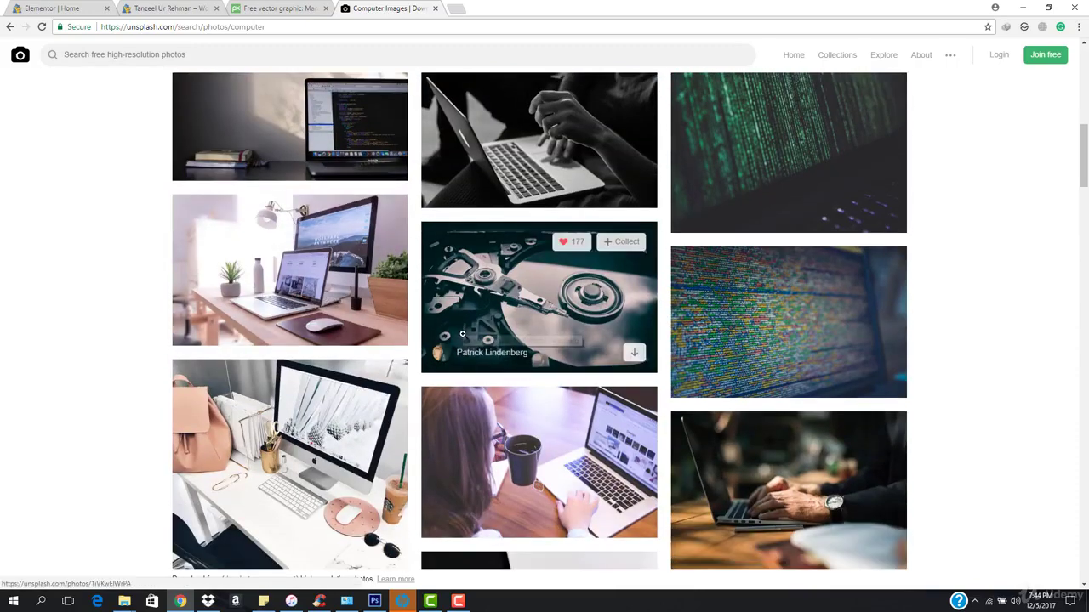
pyautogui.scroll(-3, 463, 341)
pyautogui.scroll(-1, 463, 341)
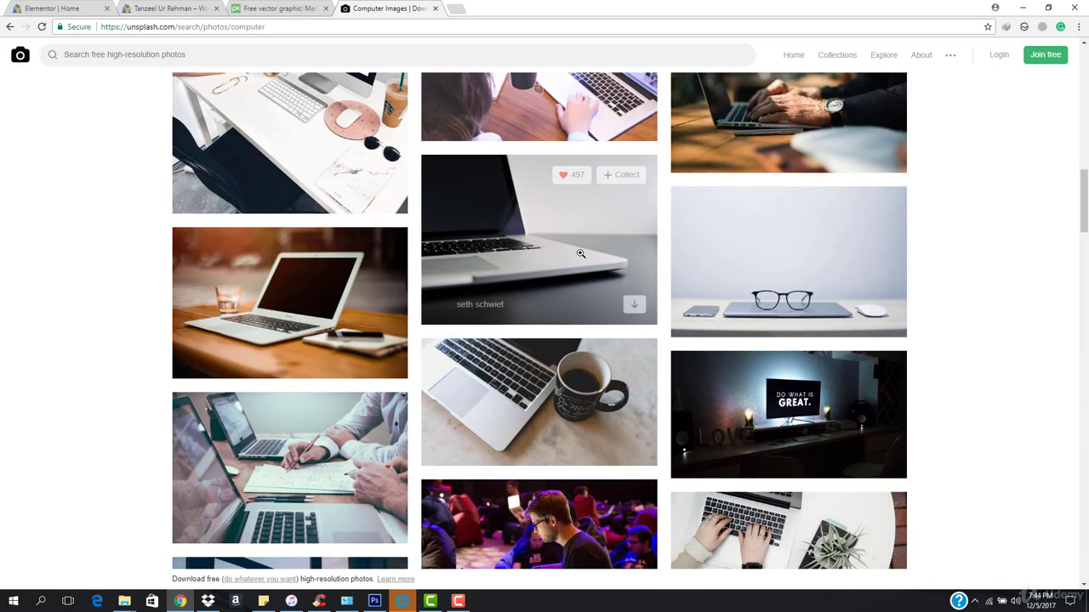
pyautogui.click(581, 257)
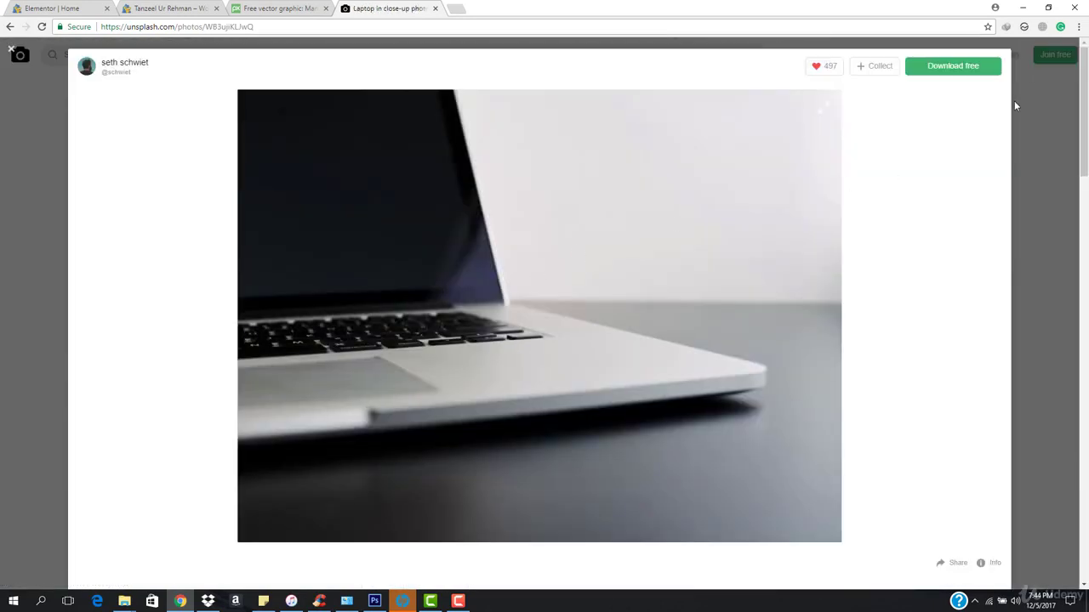
pyautogui.click(958, 76)
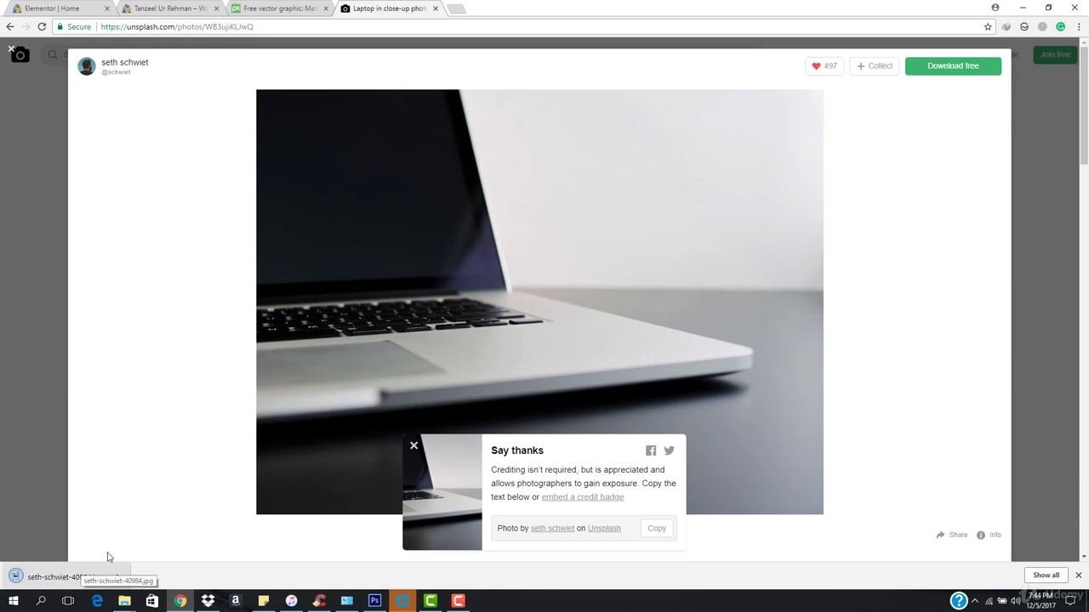
pyautogui.moveTo(56, 577)
pyautogui.mouseDown()
pyautogui.moveTo(385, 605)
pyautogui.moveTo(114, 44)
pyautogui.moveTo(527, 340)
pyautogui.mouseUp()
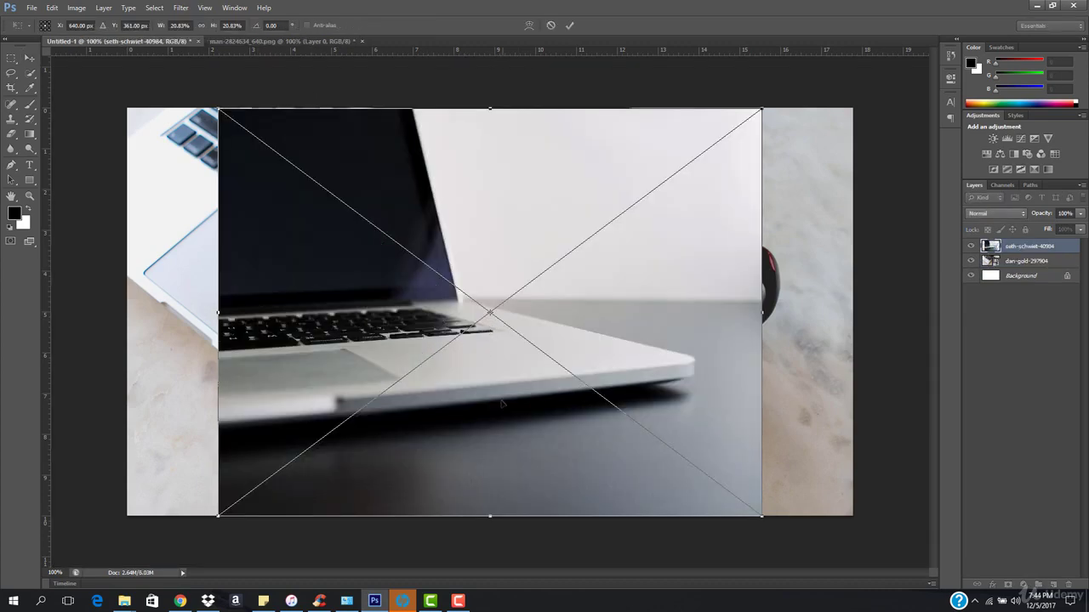
# Resize and position the laptop photo so it covers the whole canvas.
pyautogui.moveTo(502, 405)
pyautogui.mouseDown()
pyautogui.moveTo(408, 404)
pyautogui.moveTo(421, 407)
pyautogui.mouseUp()
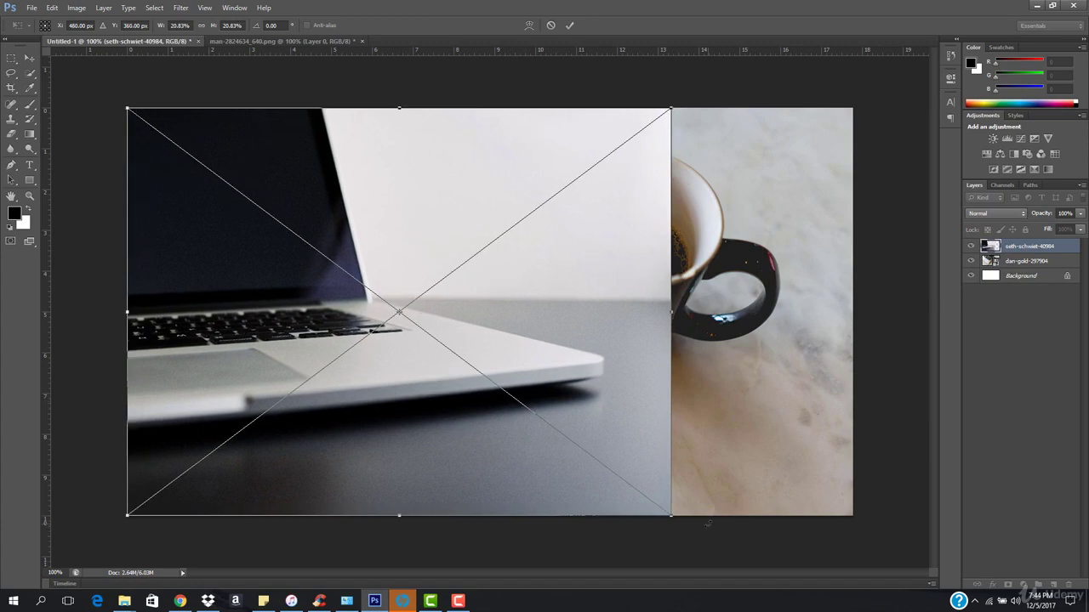
pyautogui.moveTo(669, 514); pyautogui.dragTo(900, 588)
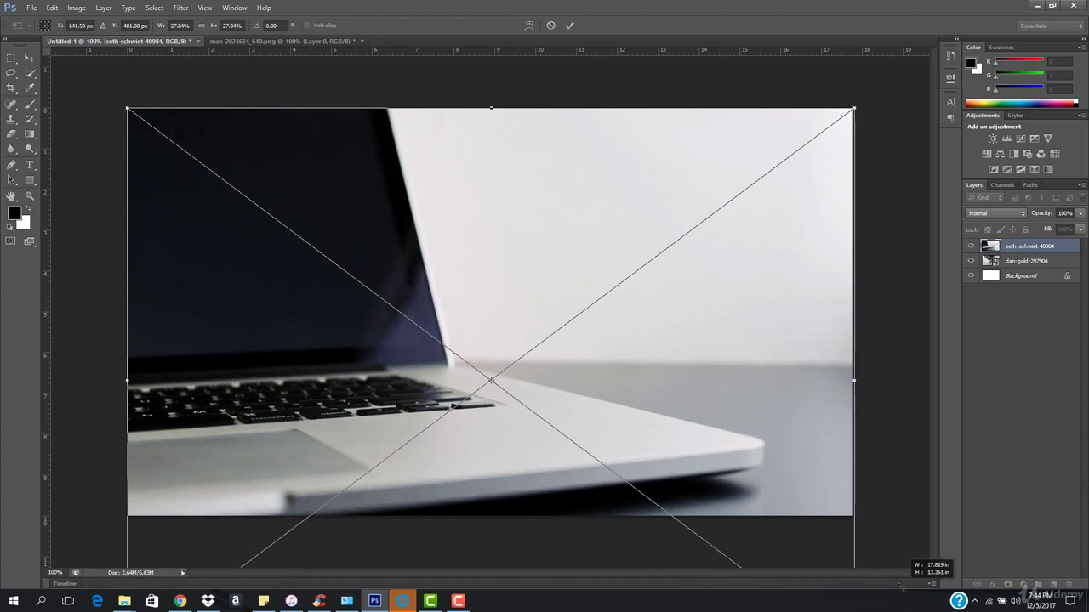
pyautogui.moveTo(627, 386); pyautogui.dragTo(627, 352)
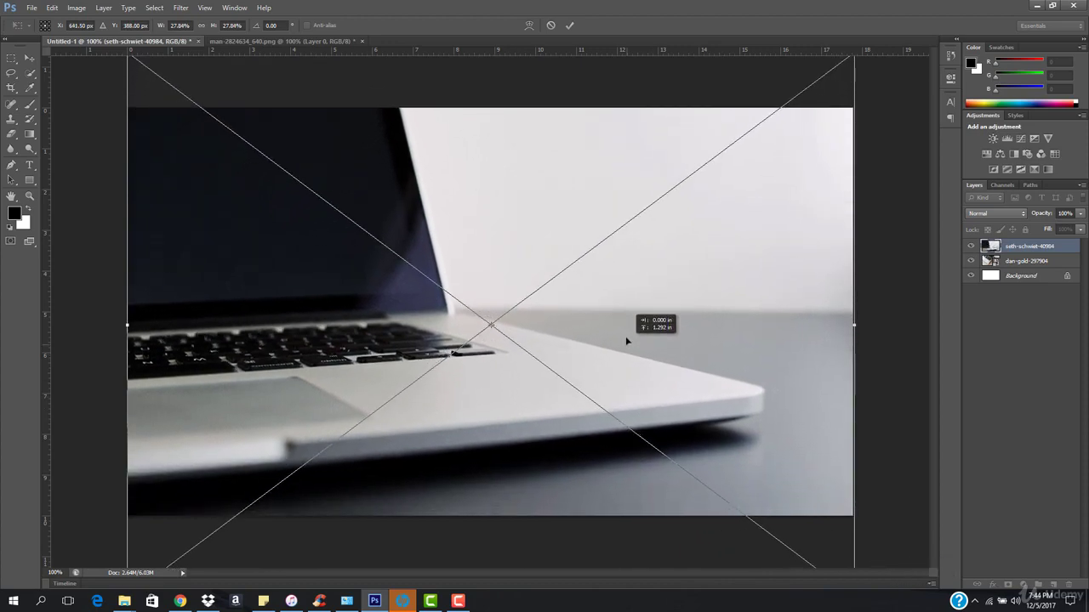
pyautogui.press('Up')
pyautogui.press('Up')
pyautogui.press('Up')
pyautogui.press('Return')
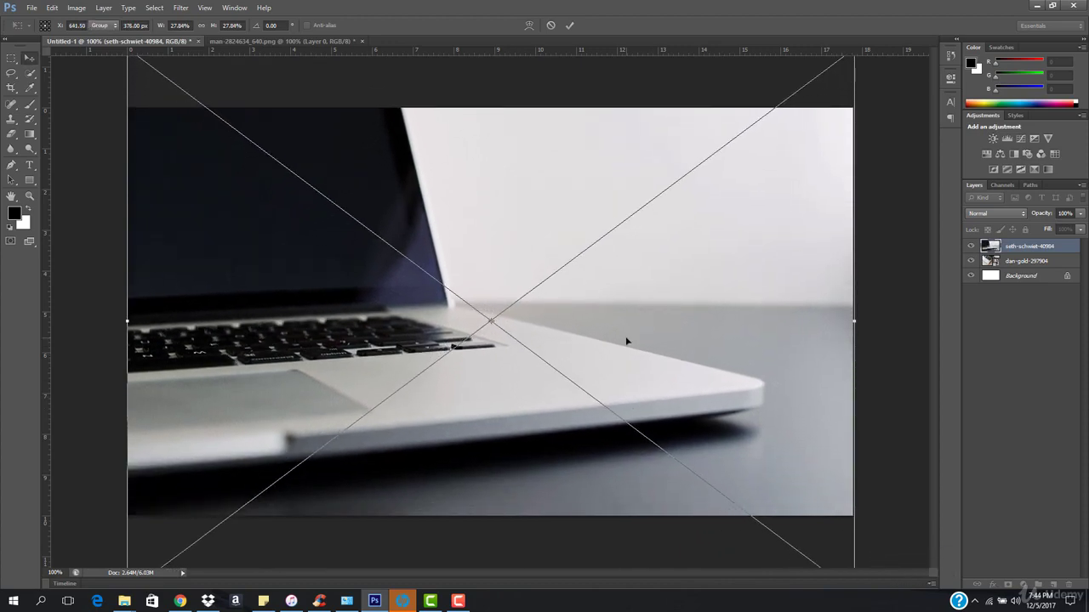
# Save a JPEG copy of the image, replacing the existing file.
pyautogui.hotkey('ctrl', 'alt', 's')
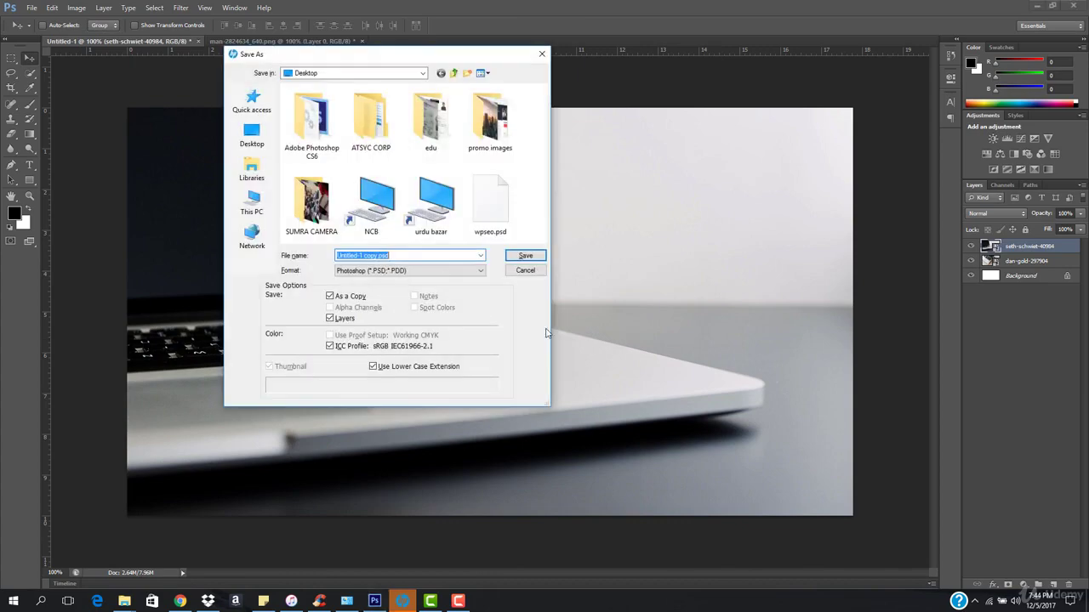
pyautogui.click(460, 271)
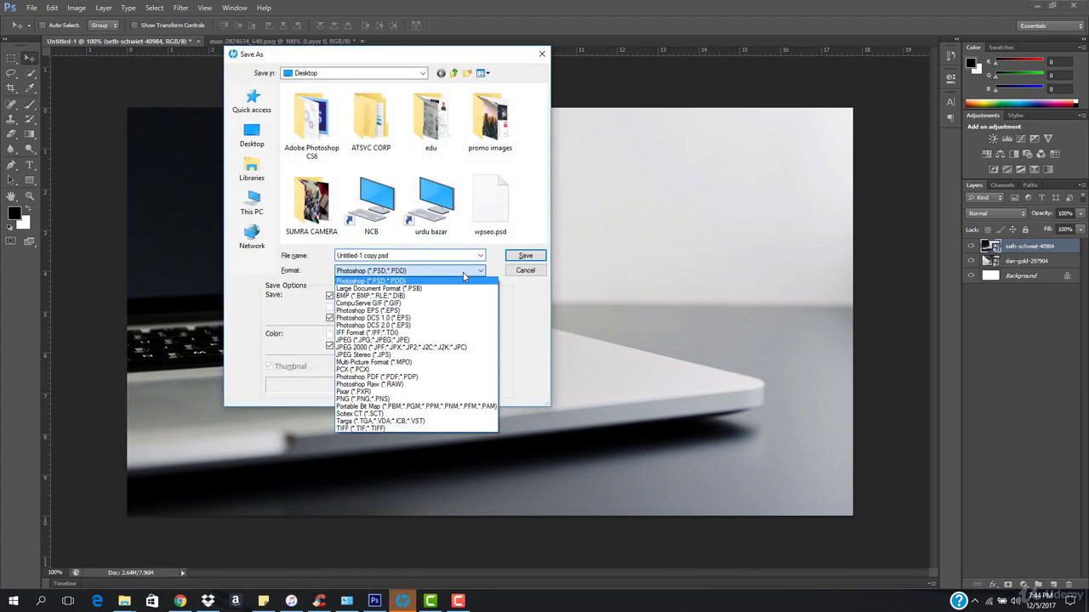
pyautogui.click(391, 340)
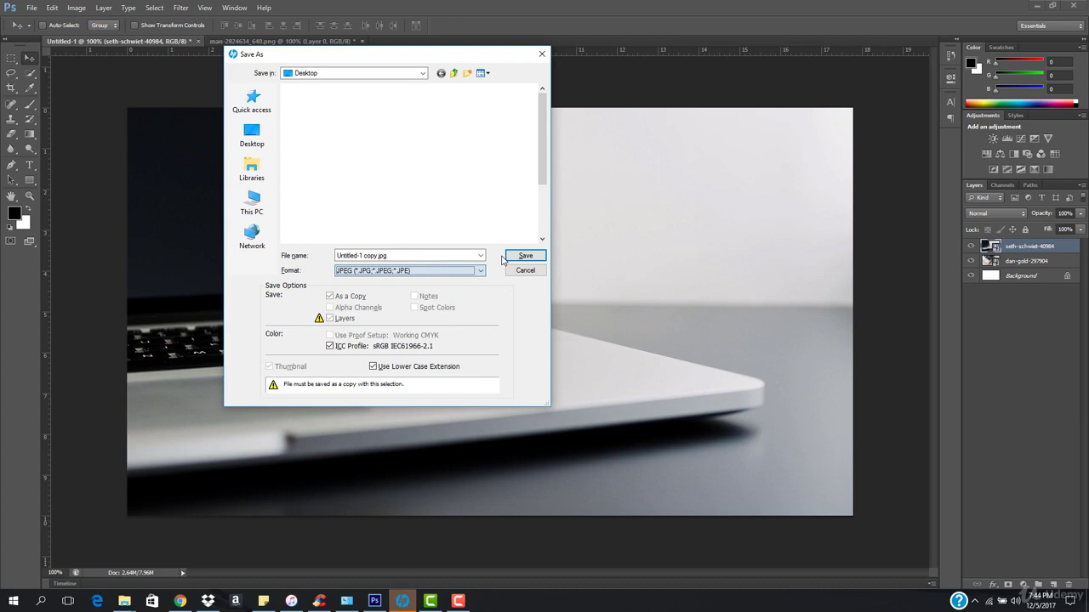
pyautogui.click(522, 257)
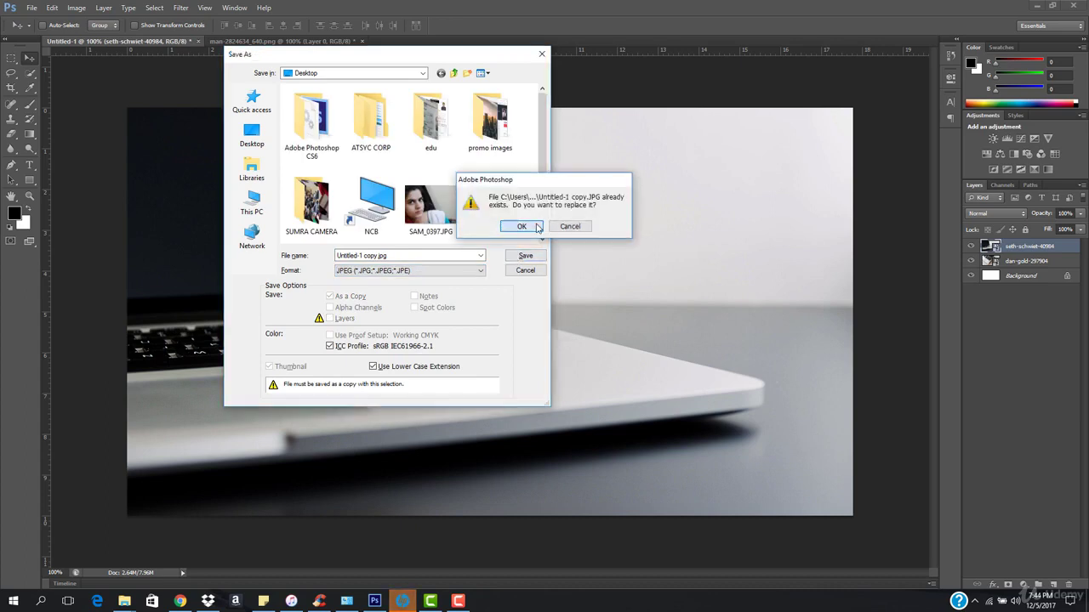
pyautogui.click(521, 228)
pyautogui.click(453, 104)
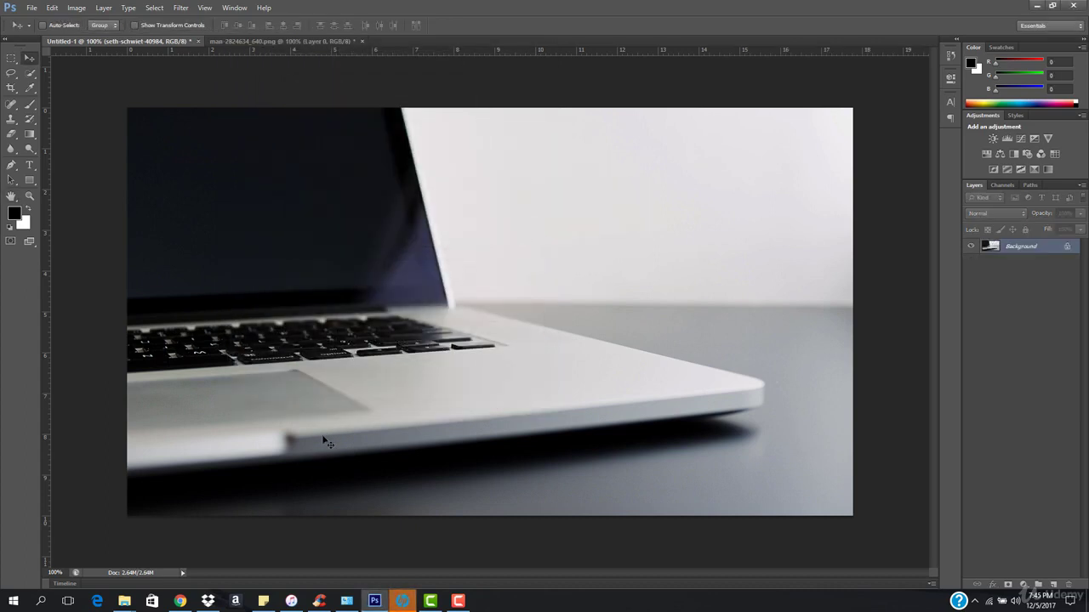
# Back in the Elementor tab, open the new empty section's Style background settings.
pyautogui.click(181, 601)
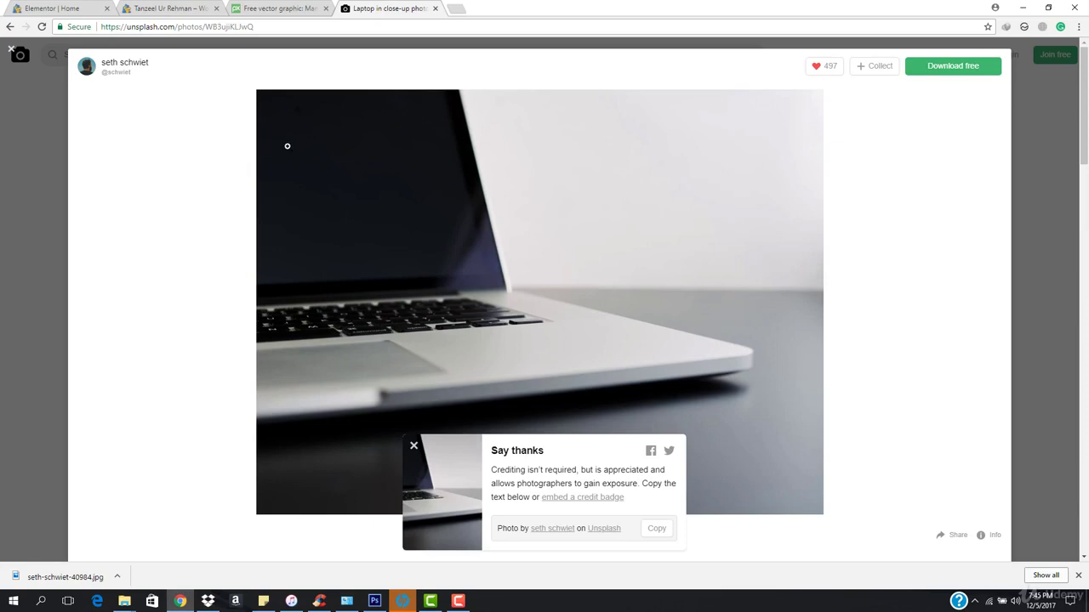
pyautogui.click(129, 7)
pyautogui.click(77, 8)
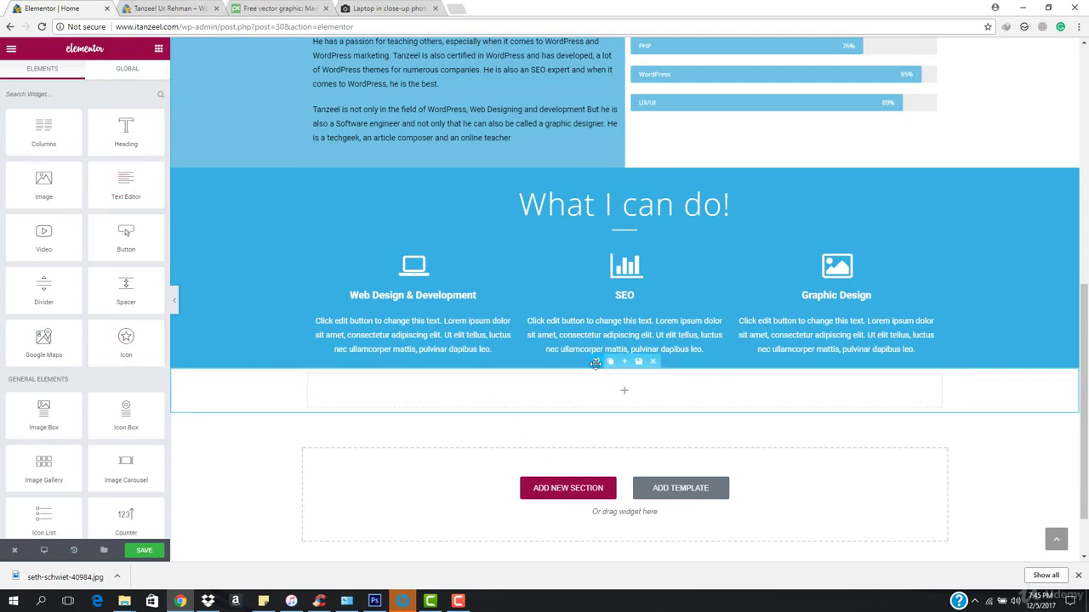
pyautogui.click(596, 362)
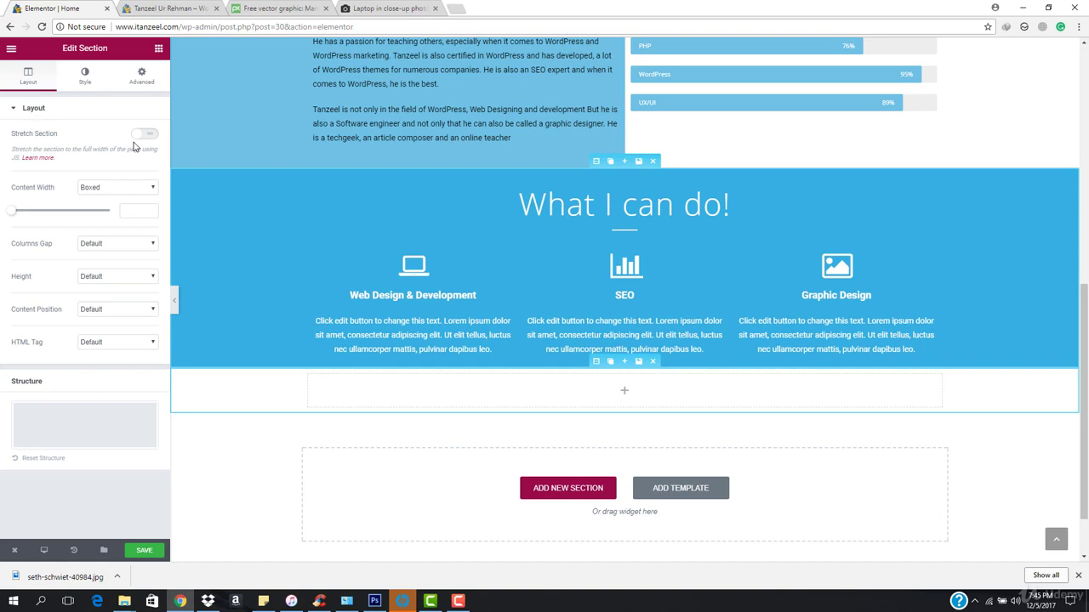
pyautogui.click(83, 77)
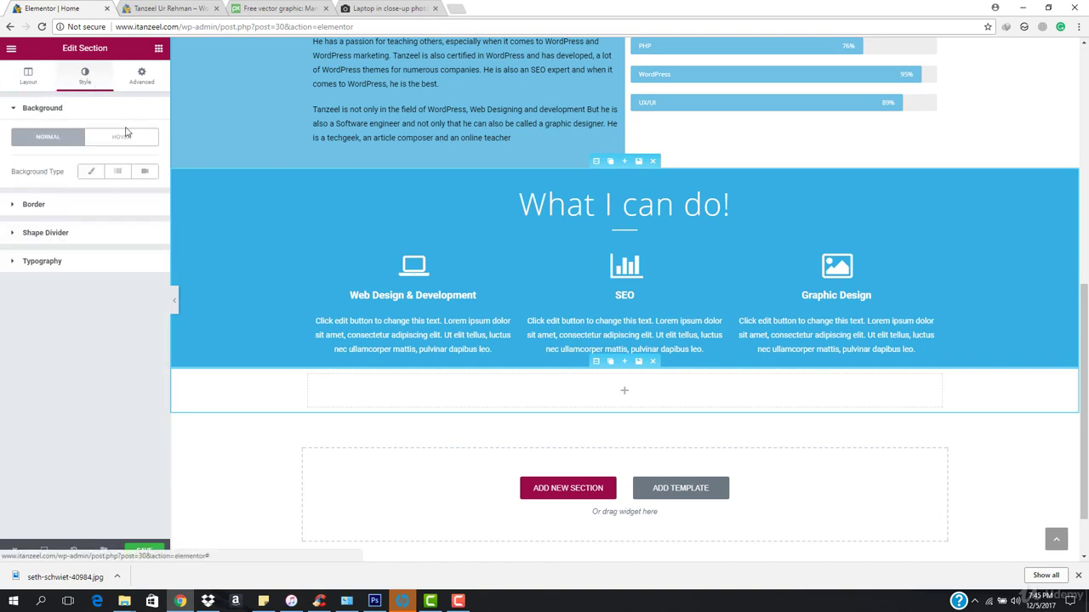
# Upload 'Untitled-1 copy.JPG' and insert it as the section's classic background image.
pyautogui.click(92, 173)
pyautogui.click(100, 290)
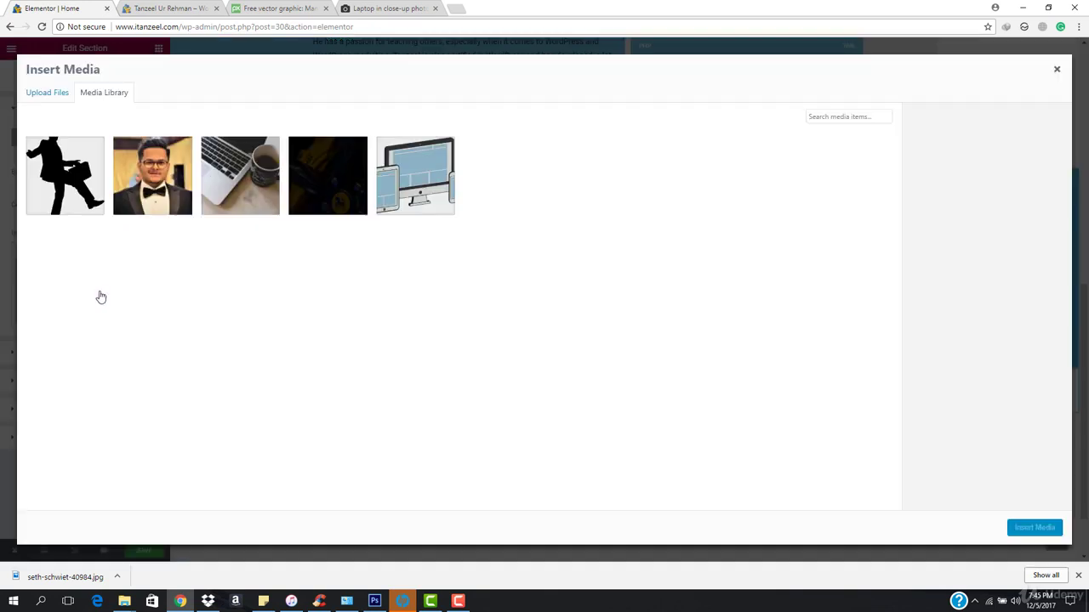
pyautogui.click(40, 103)
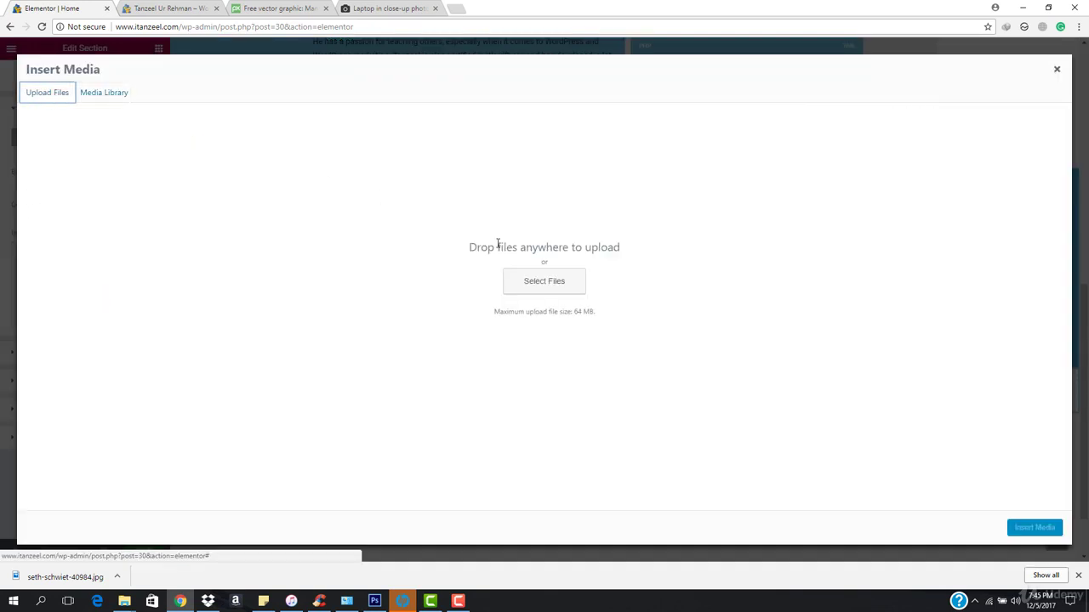
pyautogui.click(539, 288)
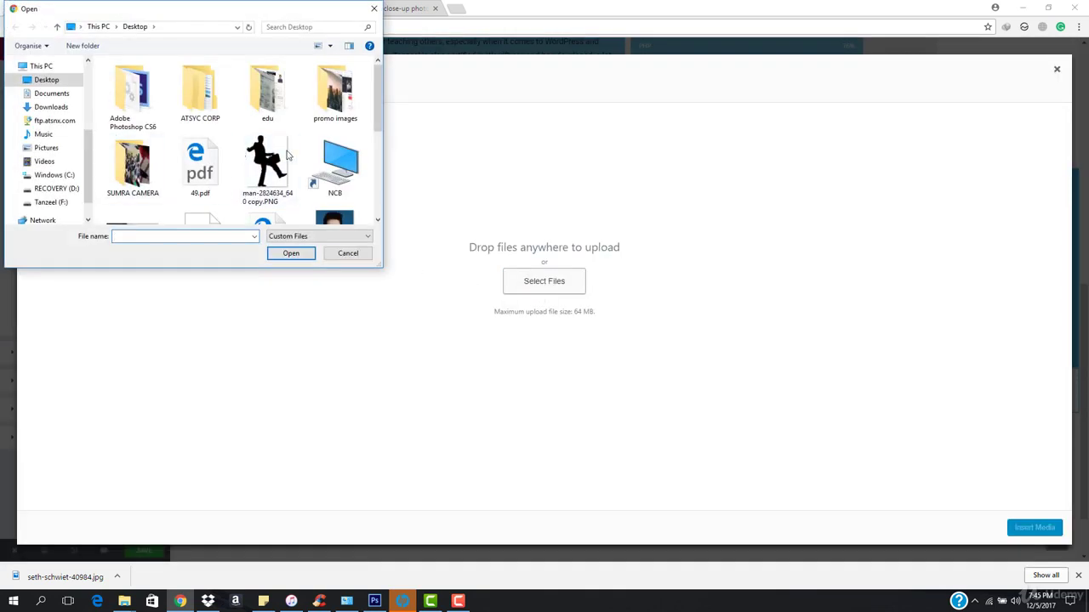
pyautogui.scroll(-3, 272, 187)
pyautogui.click(350, 200)
pyautogui.doubleClick(352, 199)
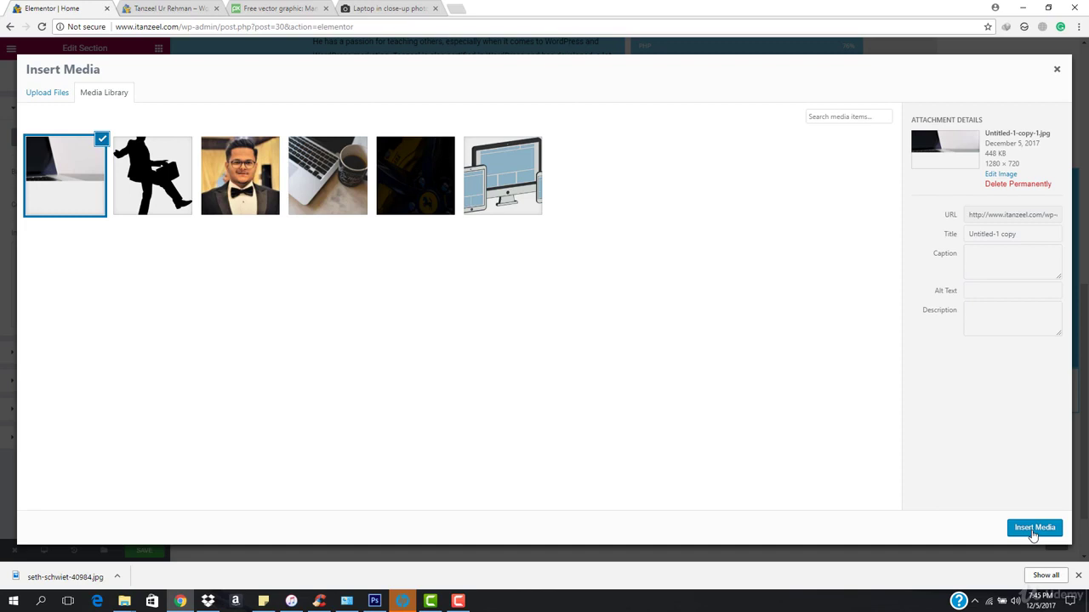
pyautogui.click(1033, 529)
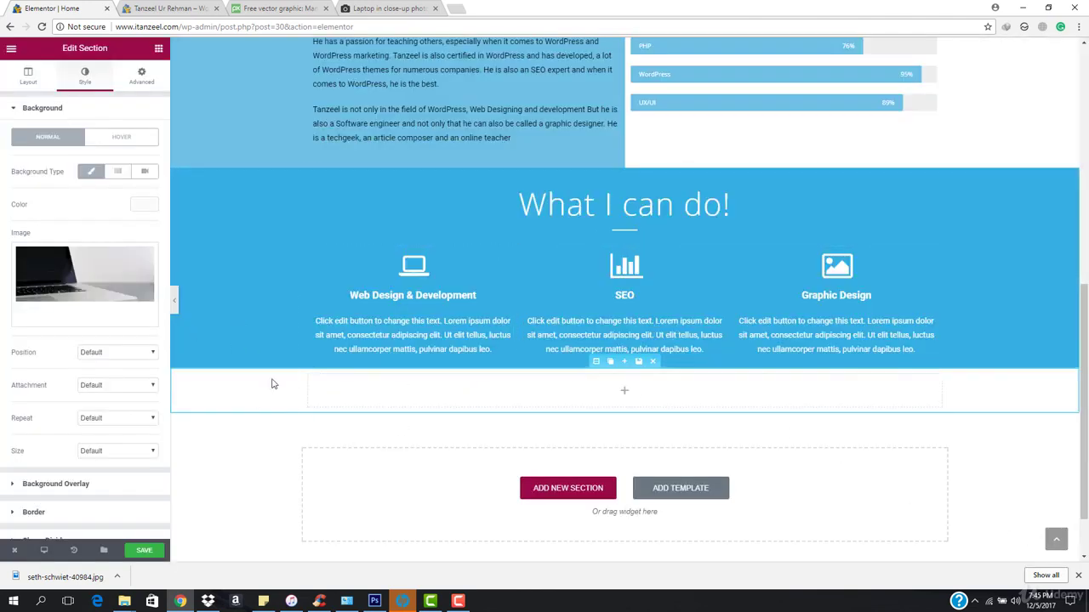
# Keep the default background position, set Attachment to Fixed and Size to Cover.
pyautogui.click(111, 354)
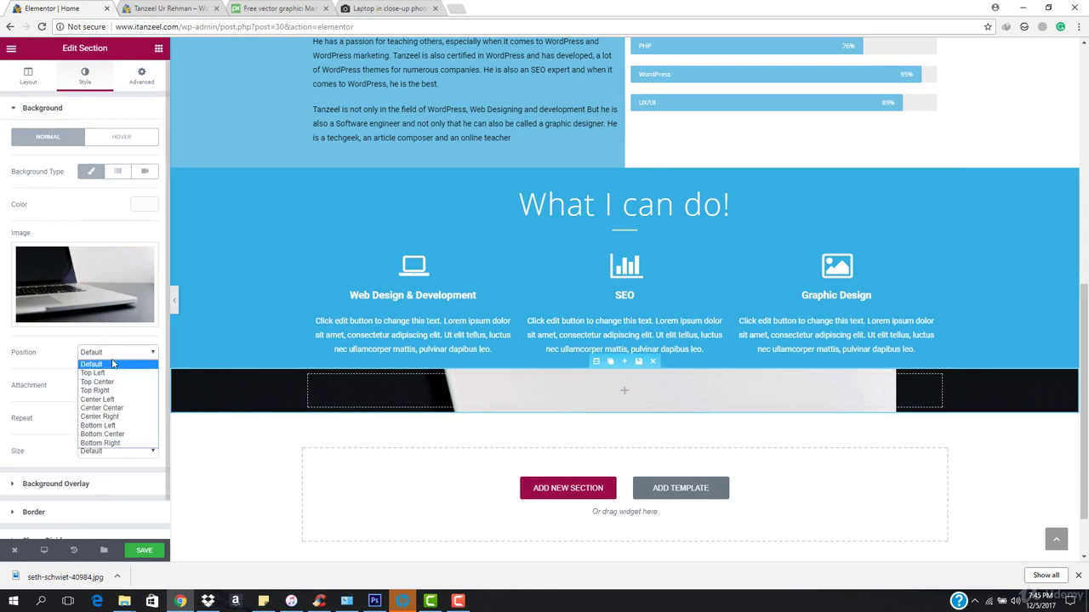
pyautogui.click(113, 364)
pyautogui.click(115, 385)
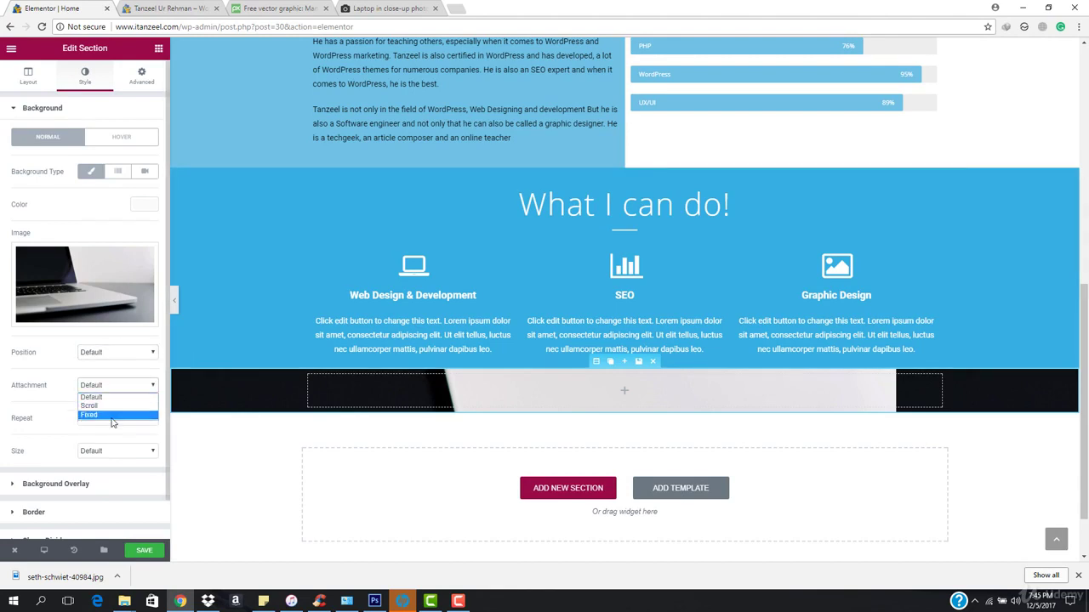
pyautogui.click(113, 415)
pyautogui.scroll(-1, 115, 421)
pyautogui.click(118, 412)
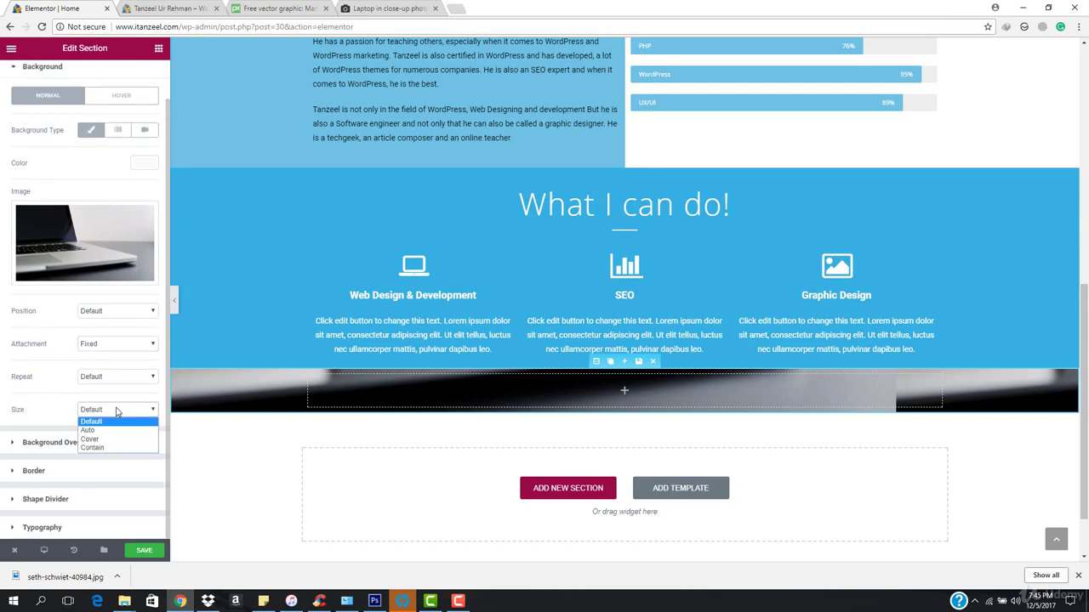
pyautogui.click(121, 434)
pyautogui.scroll(-1, 250, 343)
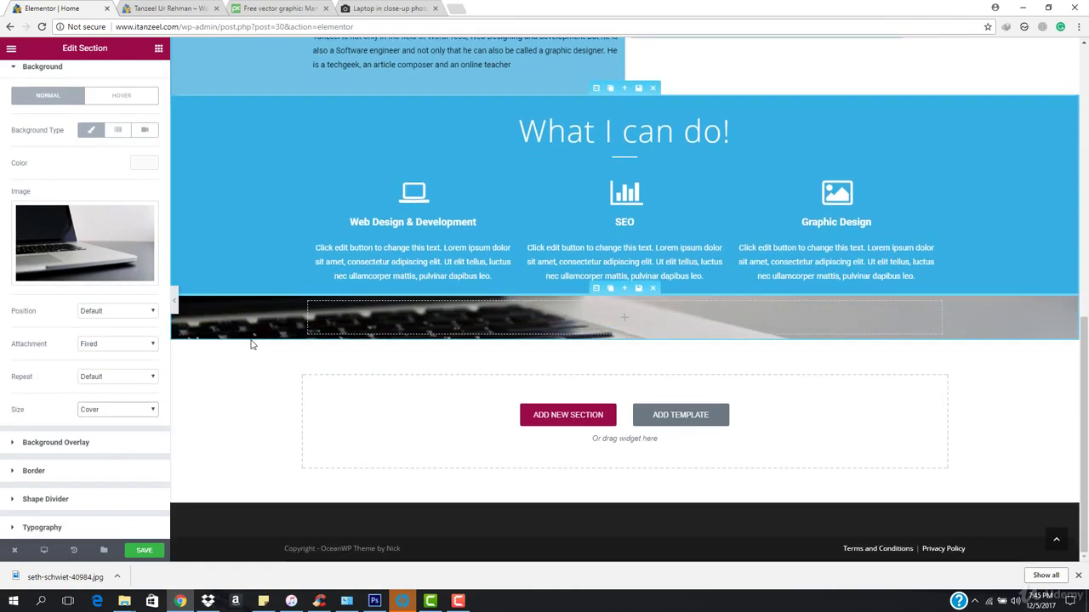
pyautogui.scroll(1, 250, 344)
pyautogui.scroll(1, 250, 344)
pyautogui.scroll(-2, 250, 344)
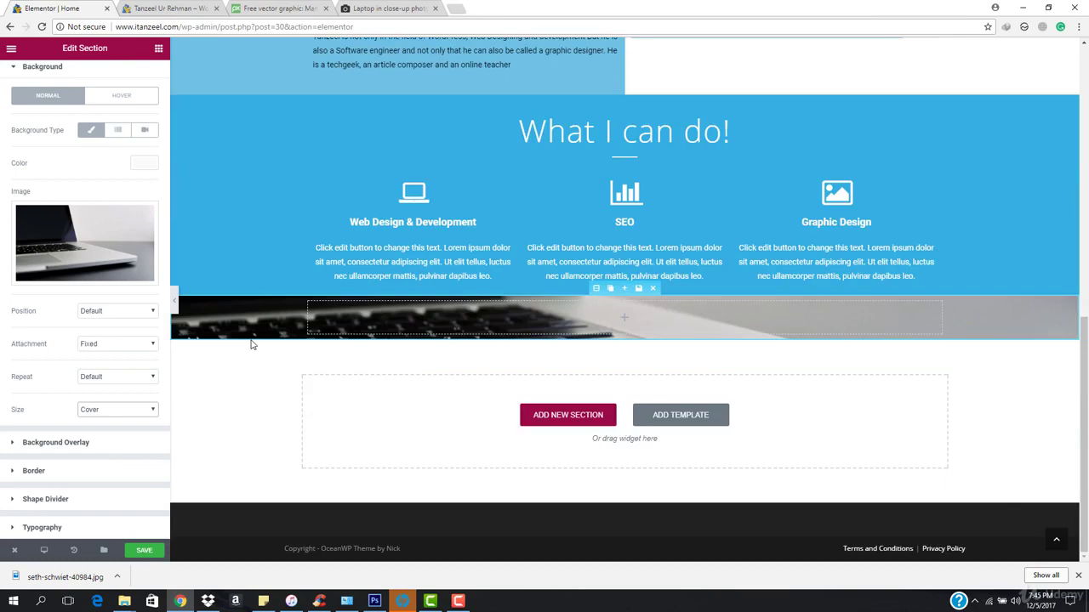
pyautogui.scroll(1, 250, 343)
pyautogui.scroll(1, 250, 343)
pyautogui.scroll(-2, 250, 344)
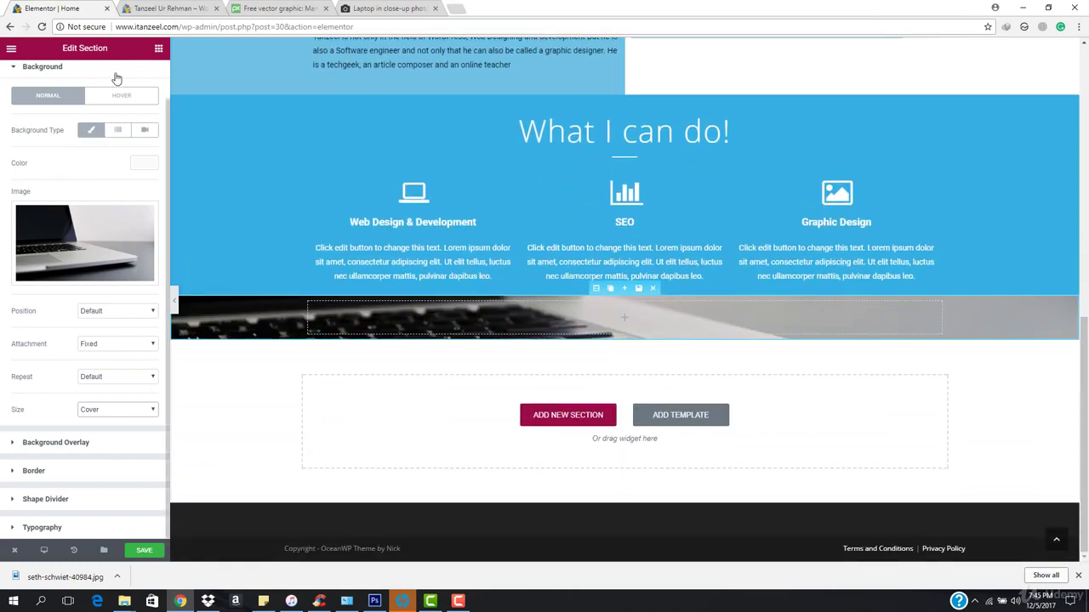
pyautogui.scroll(1, 71, 173)
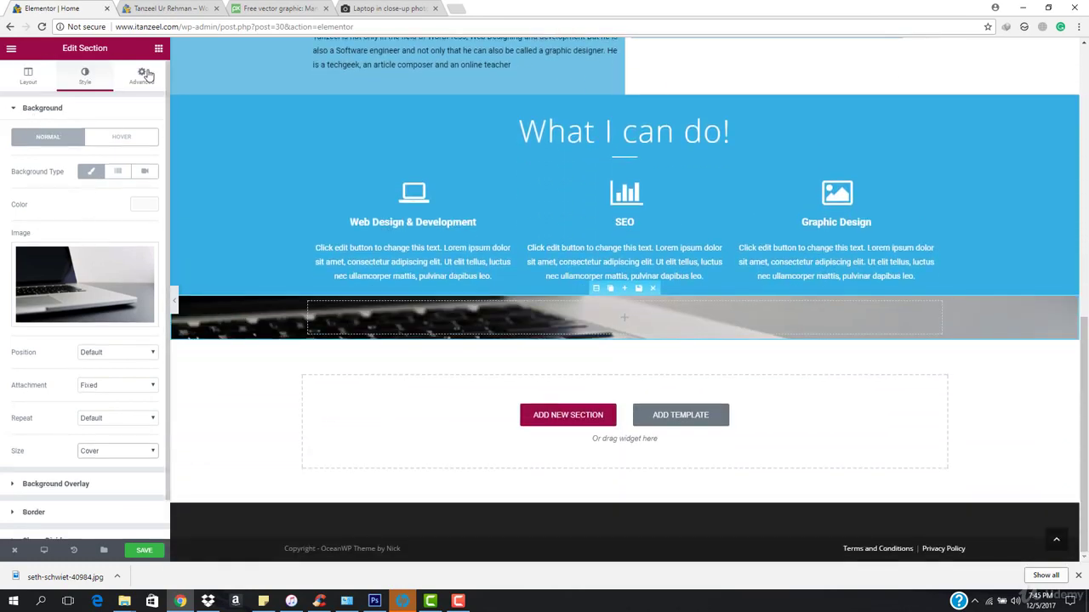
# In Layout, set the section Height to Min Height at about 434 px.
pyautogui.click(26, 78)
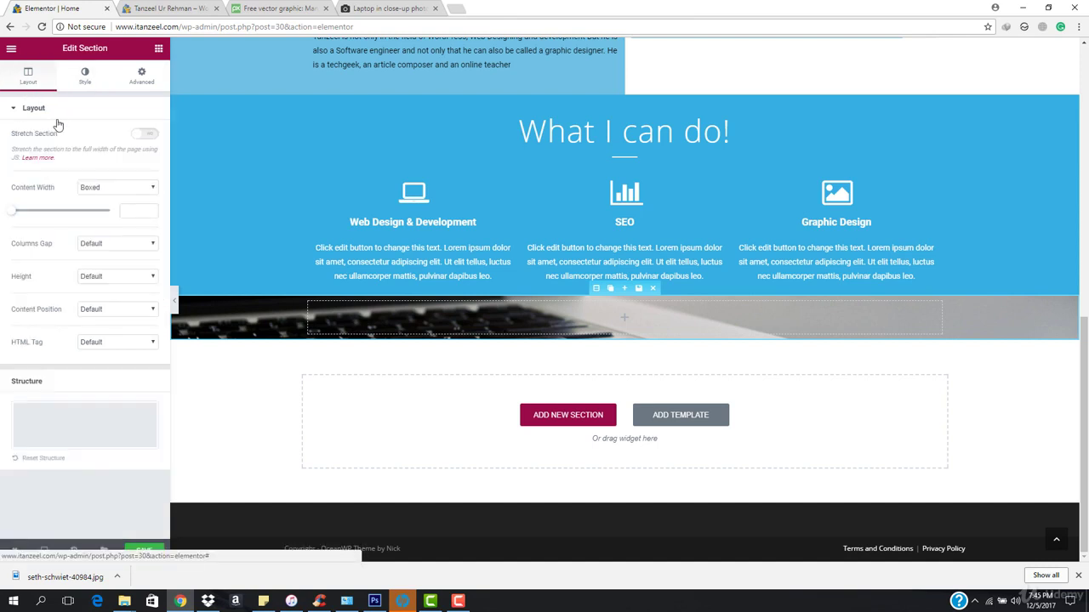
pyautogui.click(108, 279)
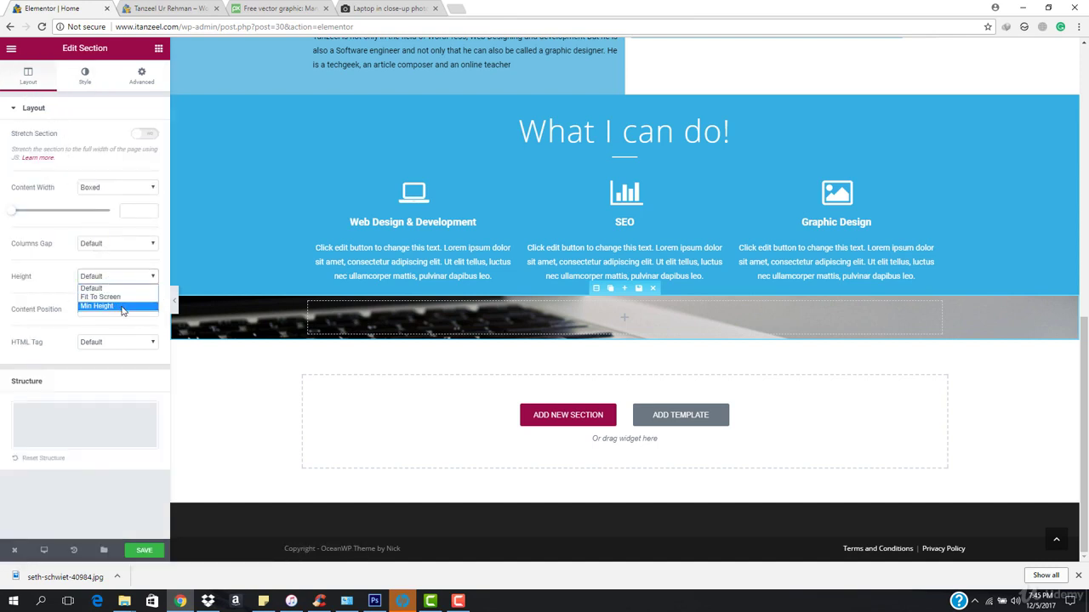
pyautogui.click(125, 308)
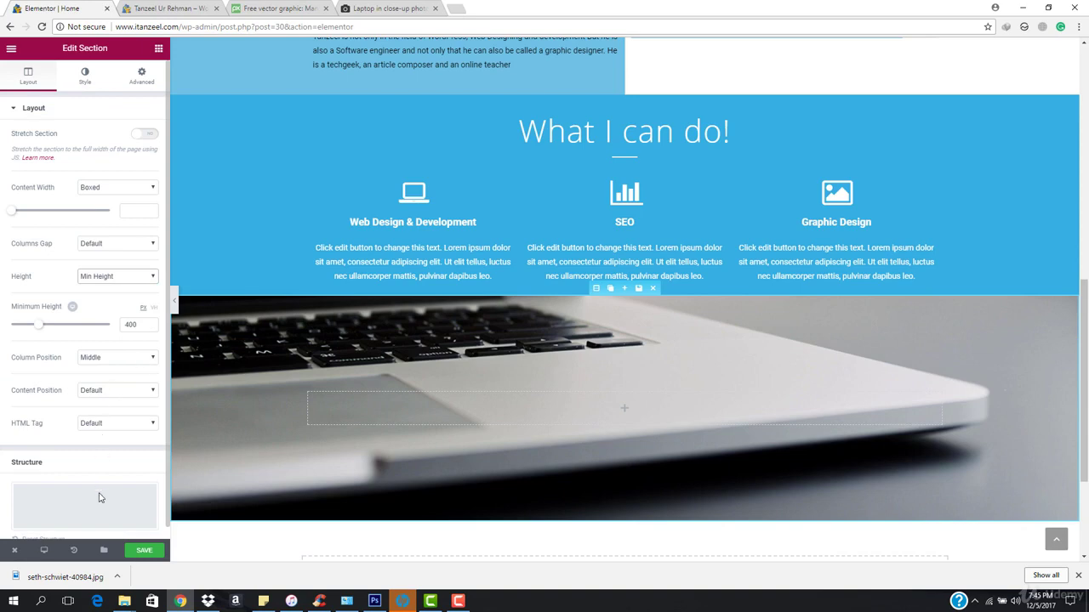
pyautogui.moveTo(38, 325); pyautogui.dragTo(48, 328)
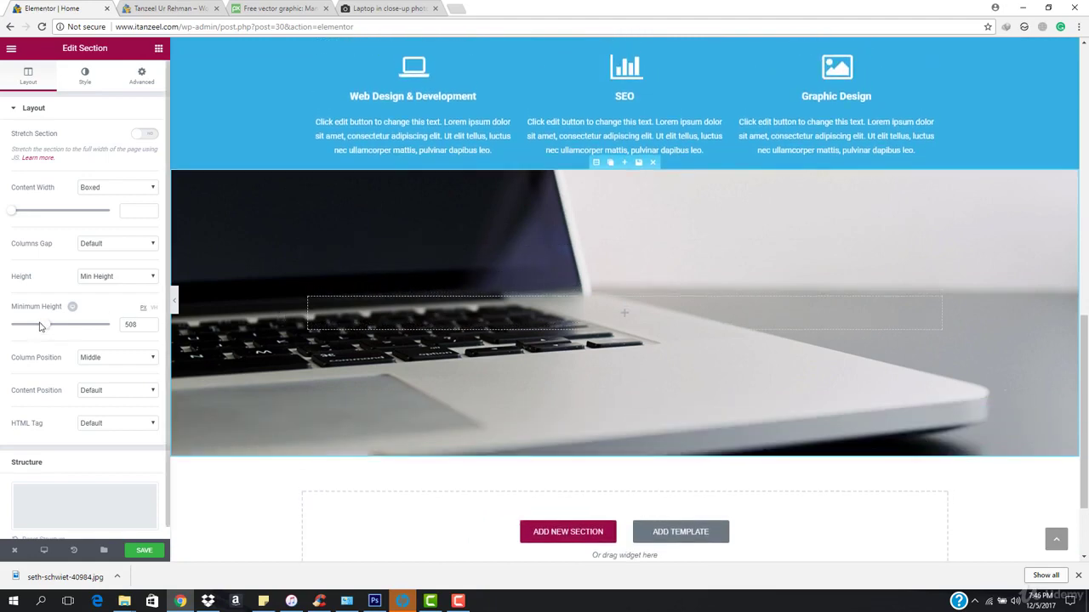
pyautogui.moveTo(39, 327); pyautogui.dragTo(45, 328)
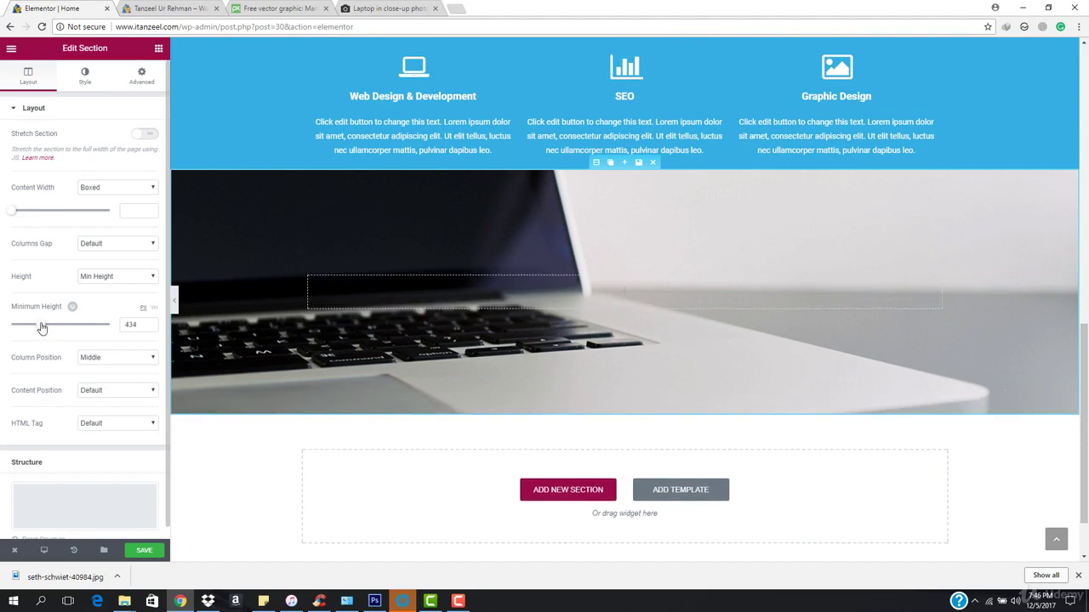
# Add a classic black background overlay at 0.76 opacity to the laptop section.
pyautogui.click(85, 76)
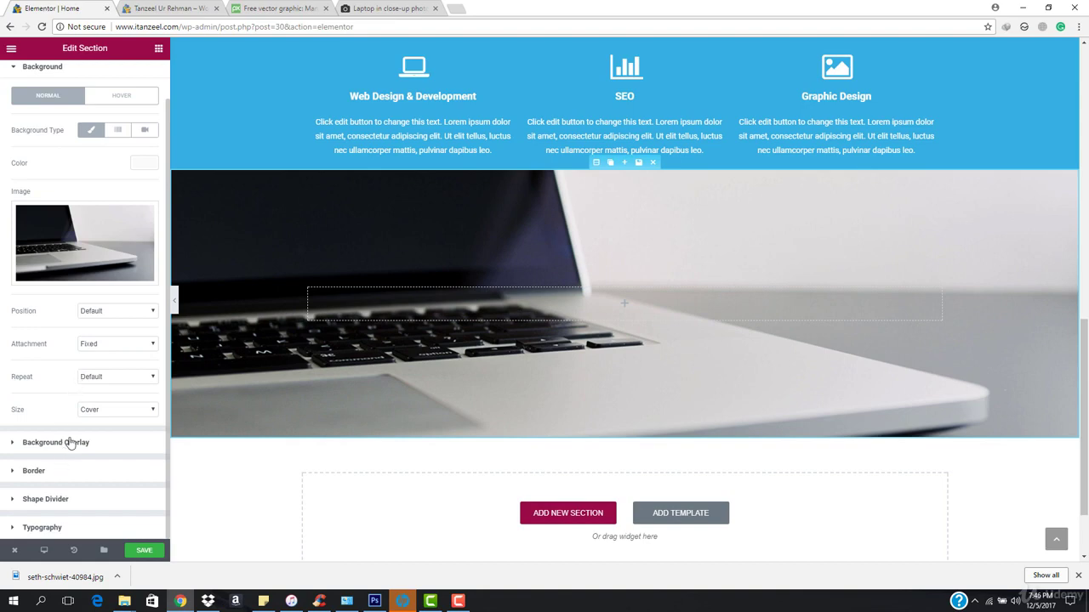
pyautogui.click(68, 442)
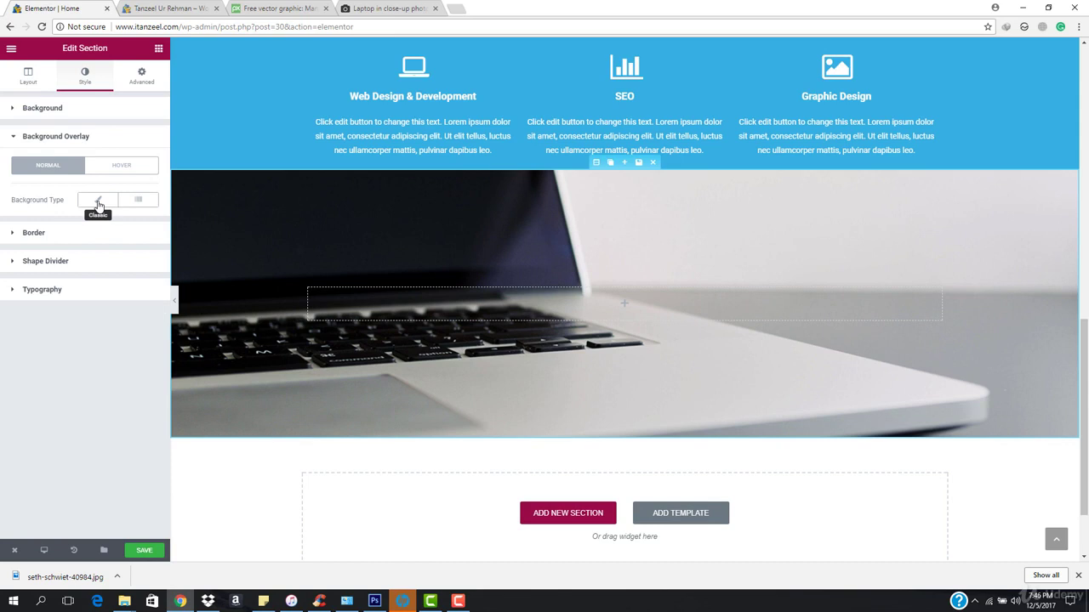
pyautogui.click(98, 201)
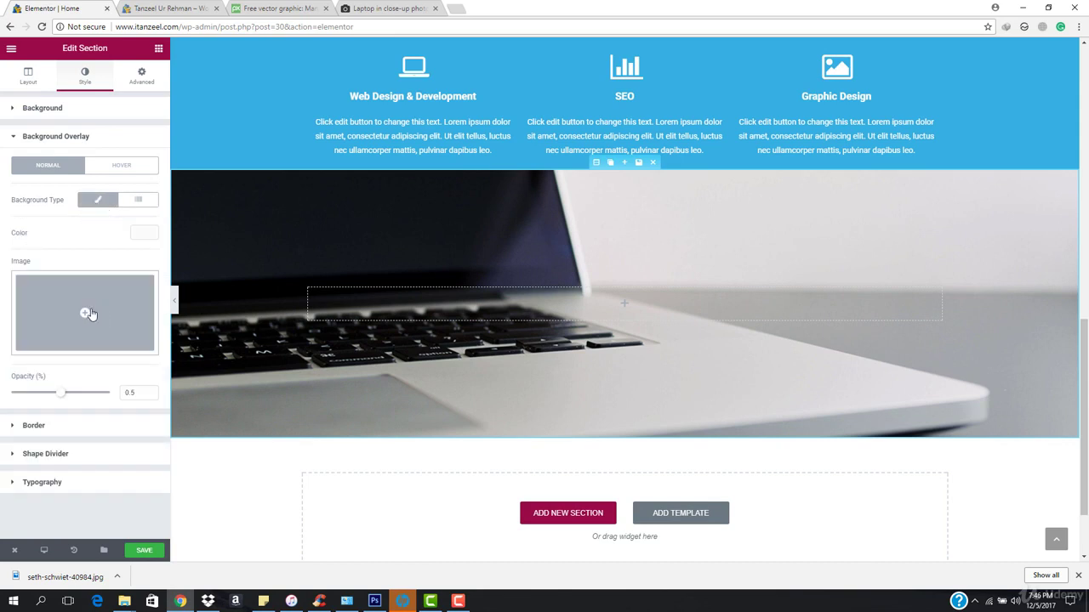
pyautogui.click(143, 233)
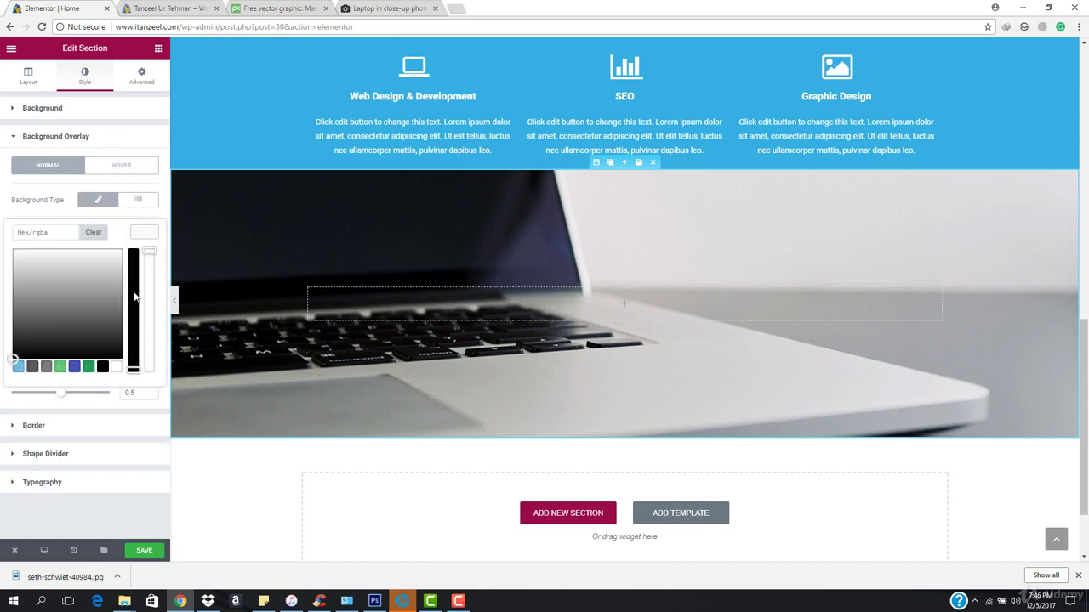
pyautogui.click(103, 369)
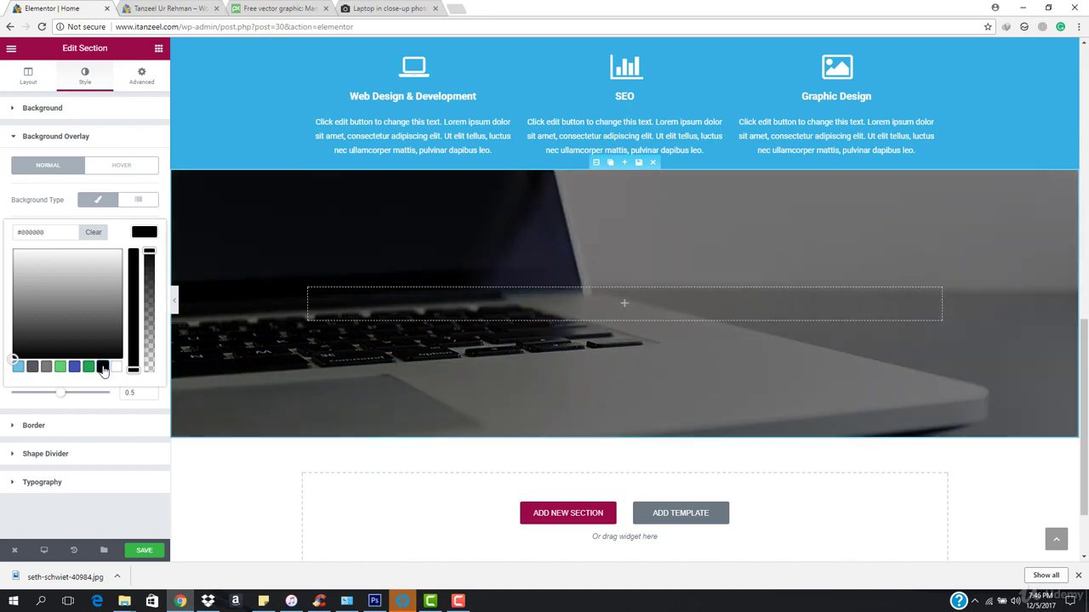
pyautogui.click(139, 233)
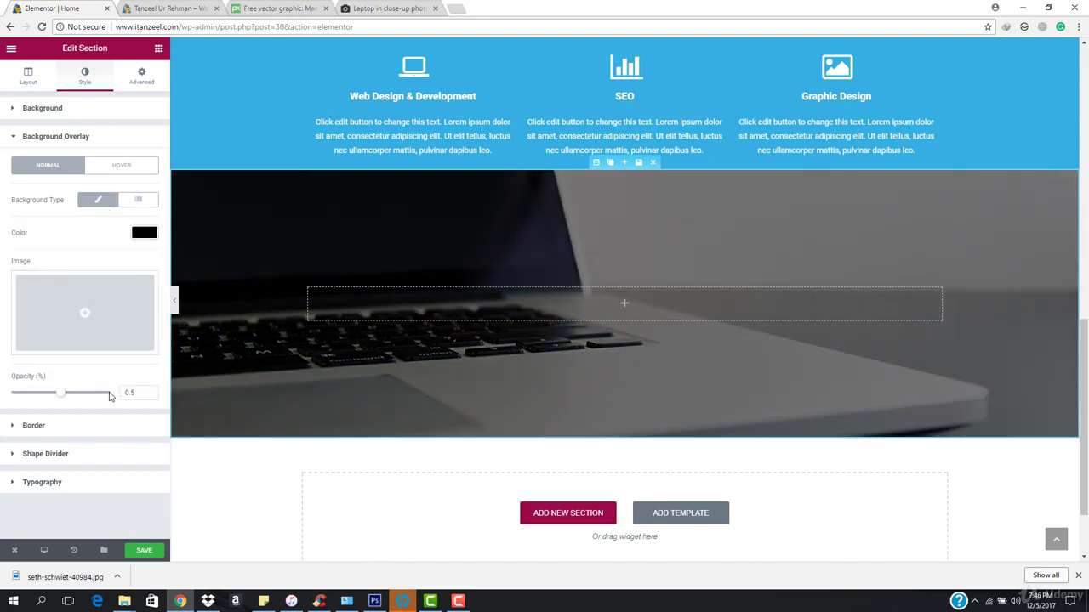
pyautogui.moveTo(60, 398); pyautogui.dragTo(87, 400)
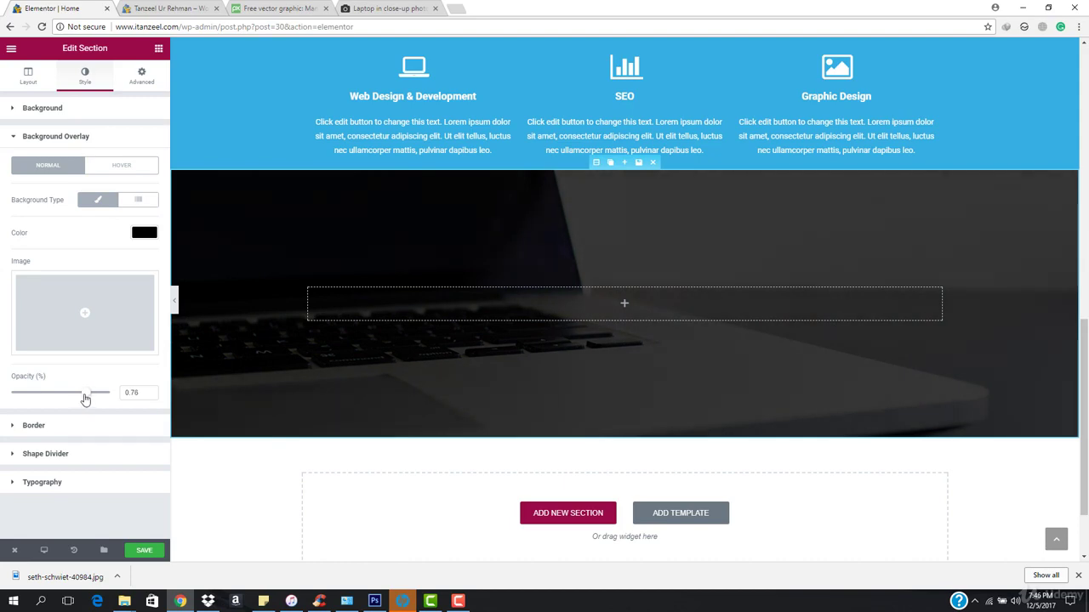
pyautogui.scroll(1, 236, 376)
pyautogui.scroll(2, 236, 367)
# Hide the editing panel and preview the page down to the laptop section.
pyautogui.scroll(2, 236, 367)
pyautogui.scroll(2, 236, 367)
pyautogui.scroll(2, 236, 367)
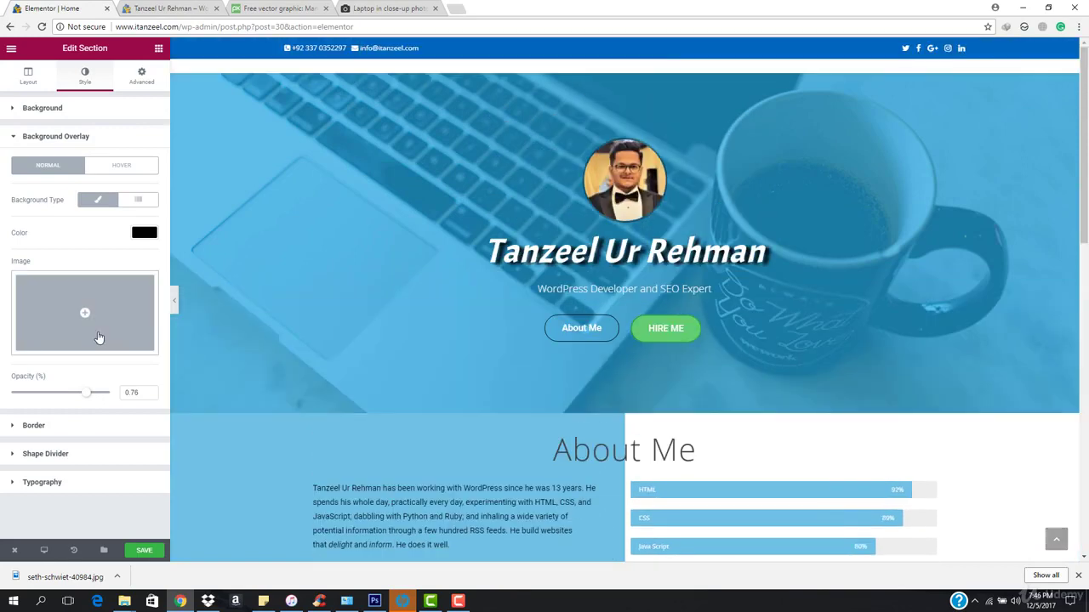
pyautogui.click(172, 300)
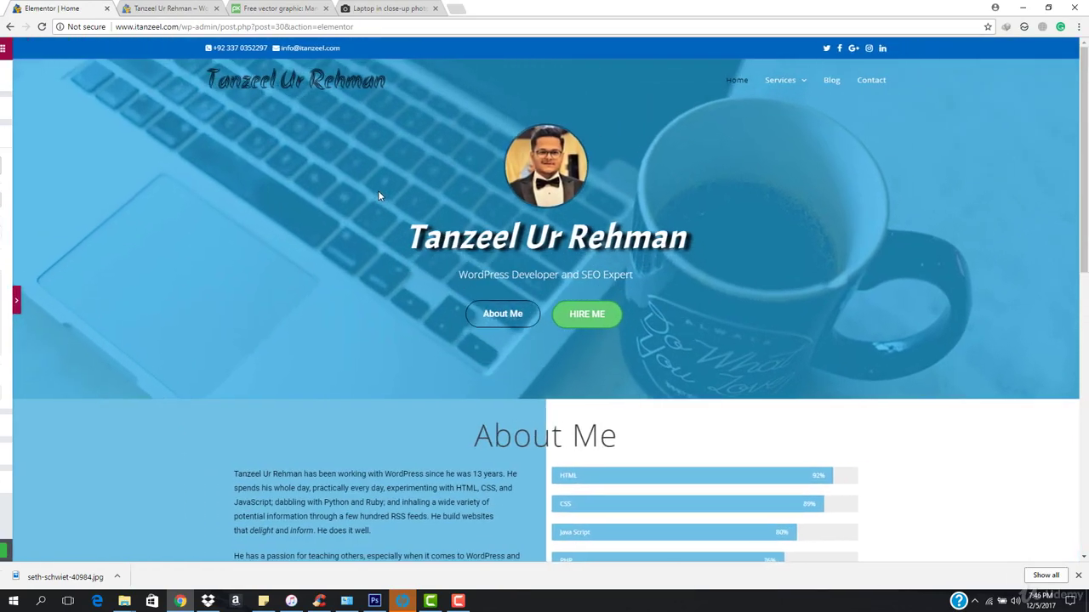
pyautogui.scroll(-2, 430, 238)
pyautogui.scroll(-2, 429, 239)
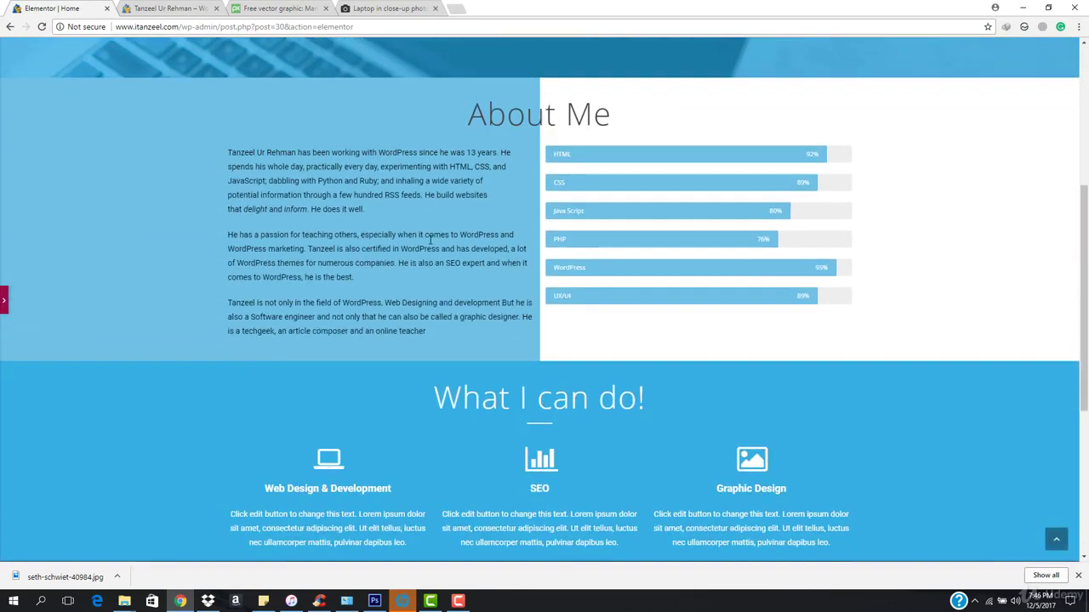
pyautogui.scroll(-2, 430, 240)
pyautogui.scroll(-2, 431, 241)
pyautogui.scroll(-1, 431, 240)
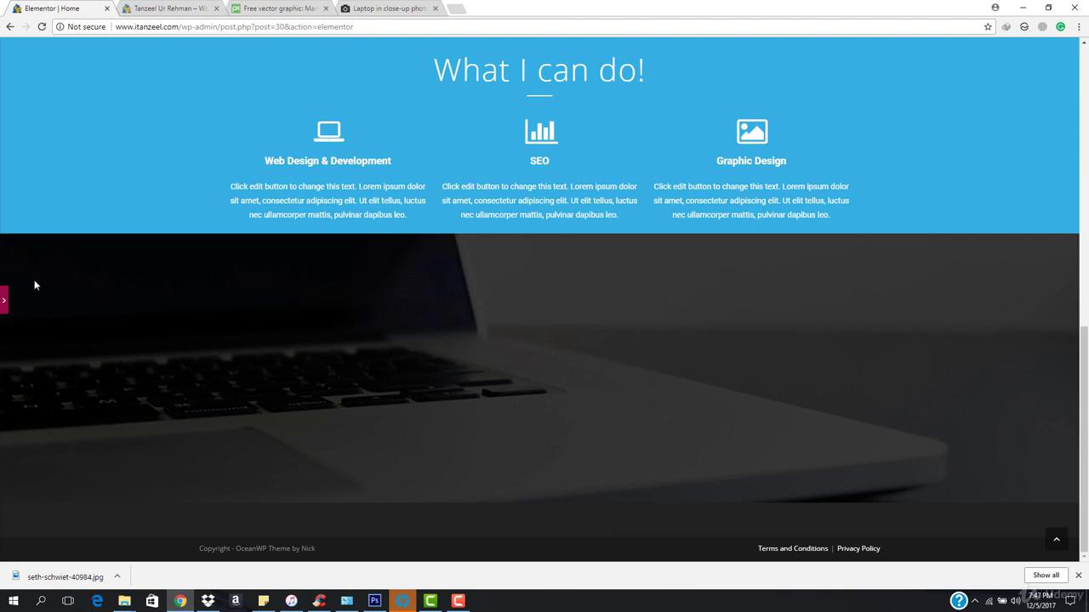
# Review the darkened laptop band, restore the editing panel and save the page.
pyautogui.scroll(2, 536, 366)
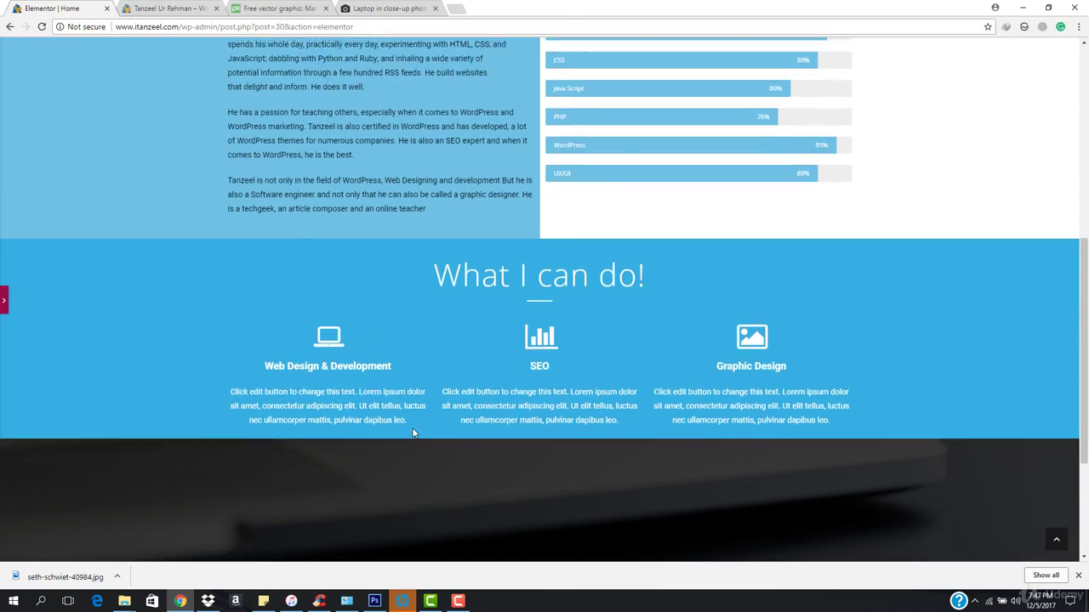
pyautogui.scroll(4, 414, 434)
pyautogui.scroll(2, 414, 426)
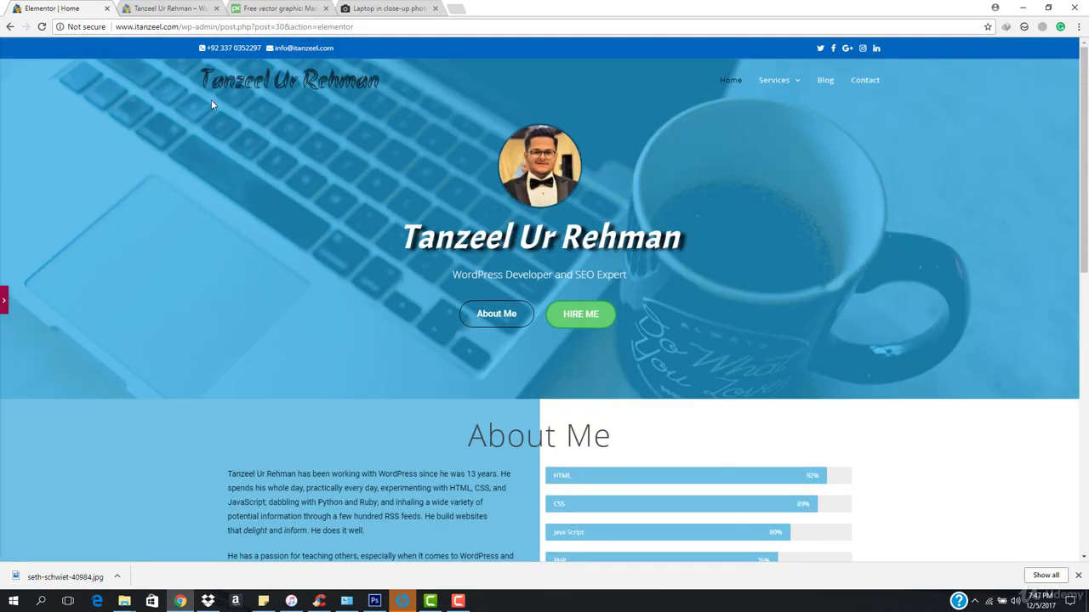
pyautogui.scroll(-3, 441, 253)
pyautogui.scroll(-4, 459, 281)
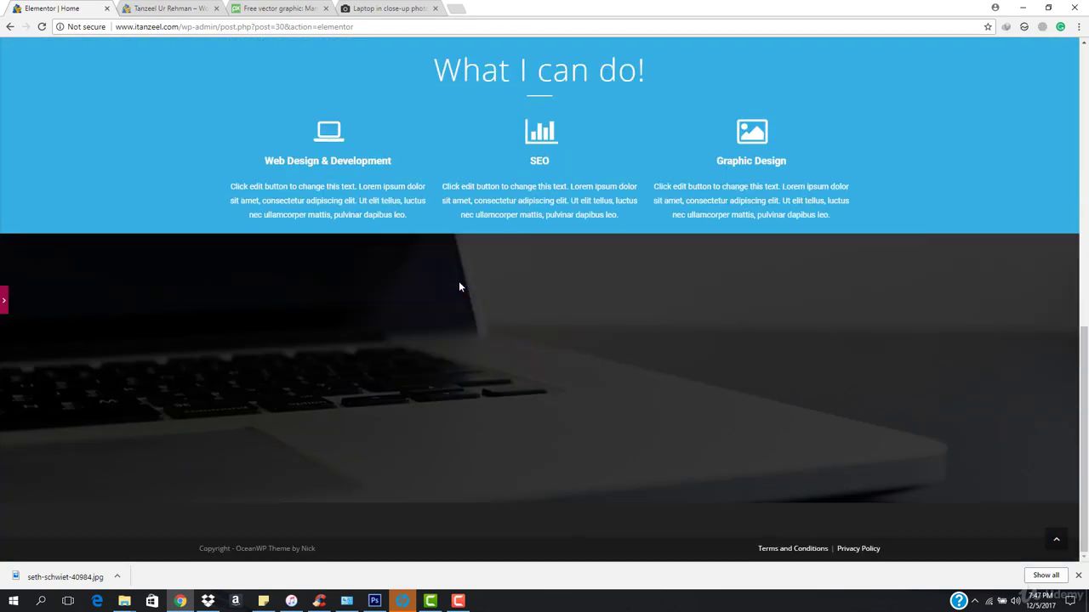
pyautogui.scroll(1, 485, 298)
pyautogui.scroll(1, 486, 299)
pyautogui.scroll(-3, 419, 416)
pyautogui.click(6, 301)
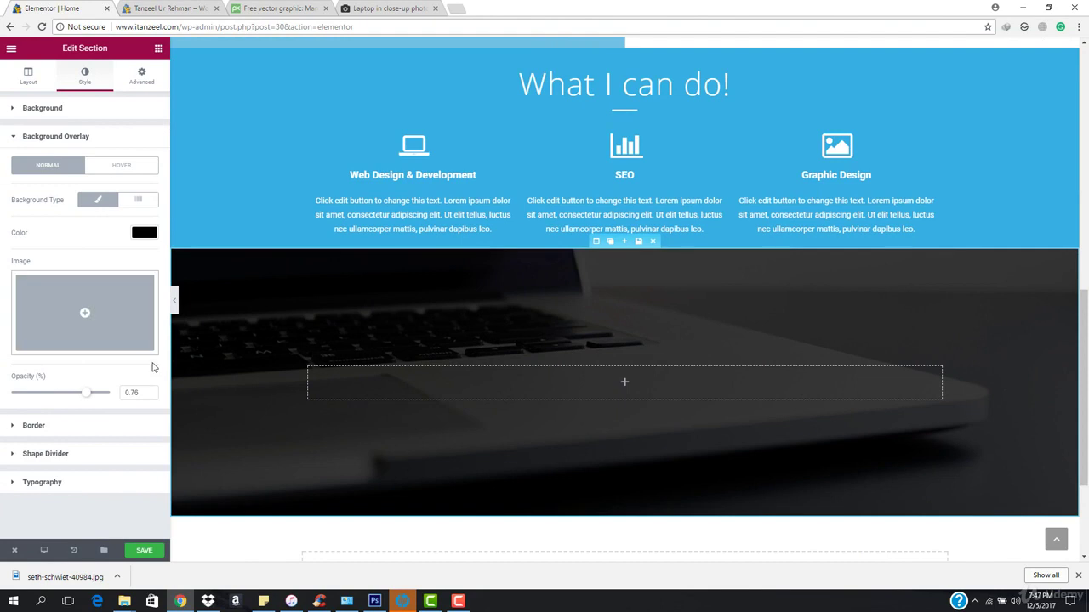
pyautogui.click(146, 550)
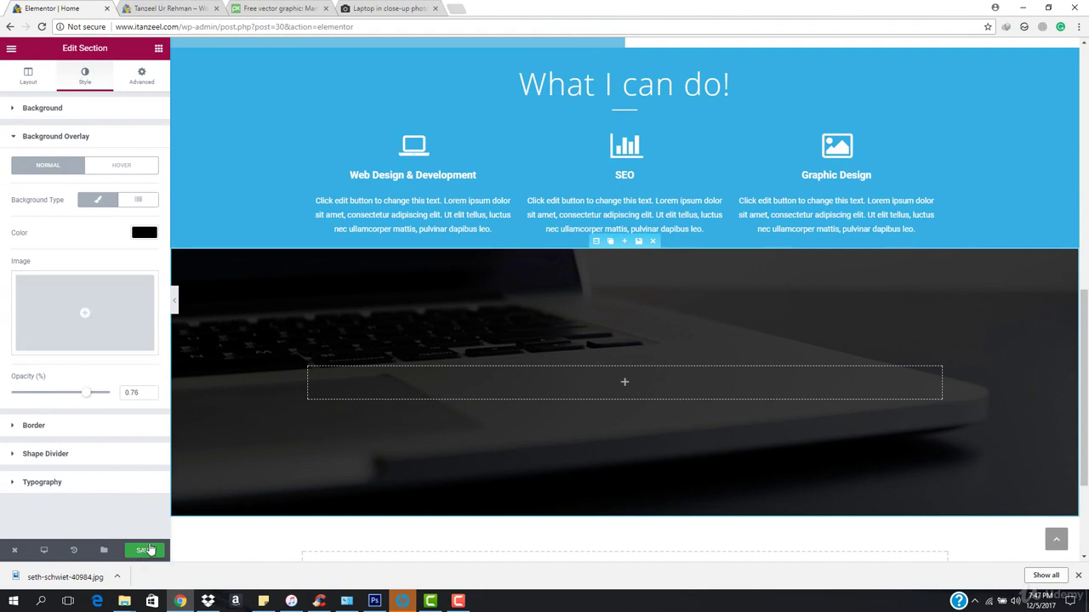